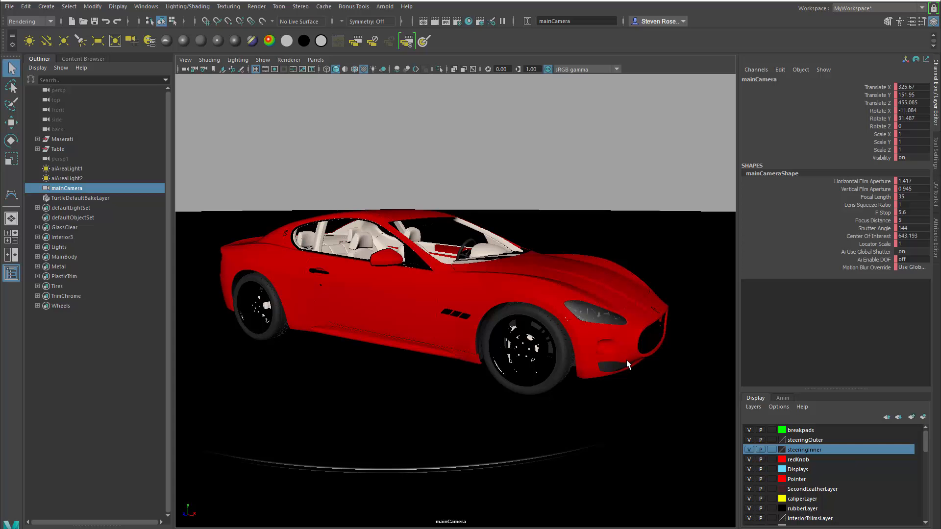
Step: Open the Arnold RenderView and dock it above the mainCamera viewport
alt+drag(620, 366, 631, 365)
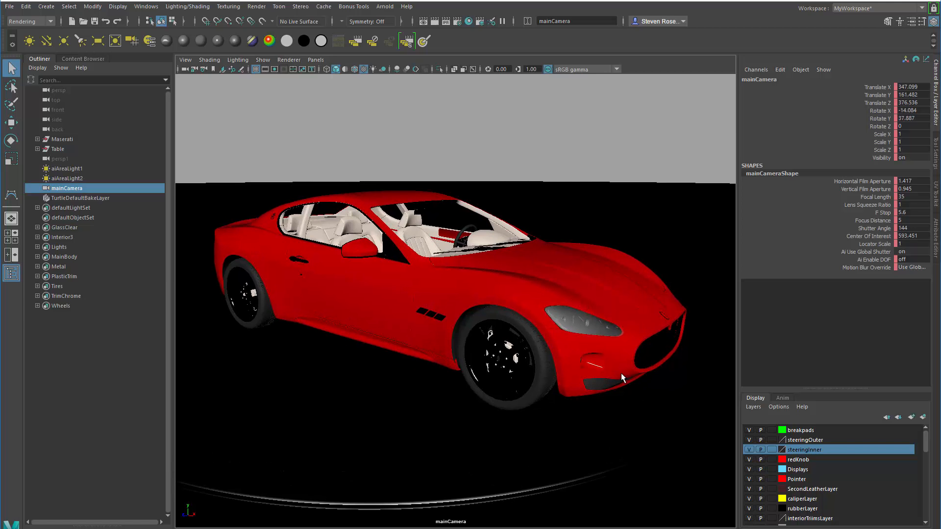
alt+drag(622, 372, 613, 366)
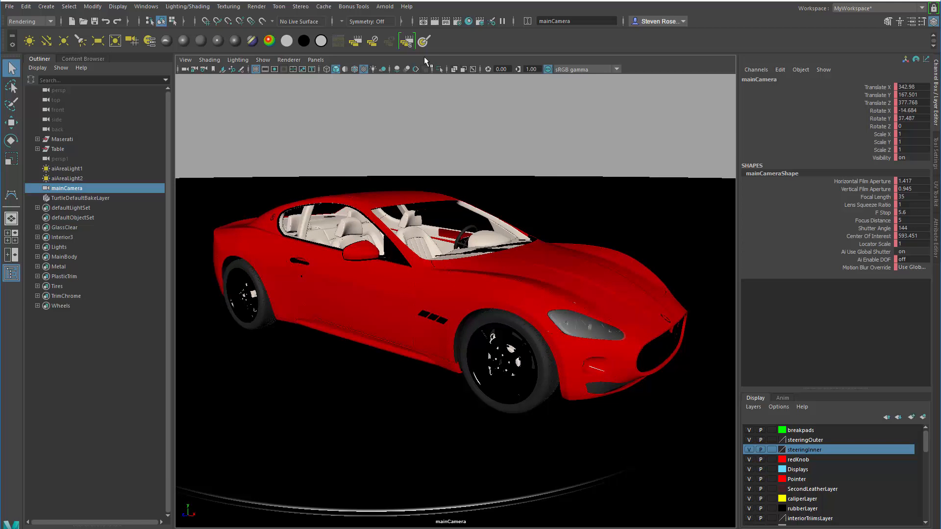
click(385, 7)
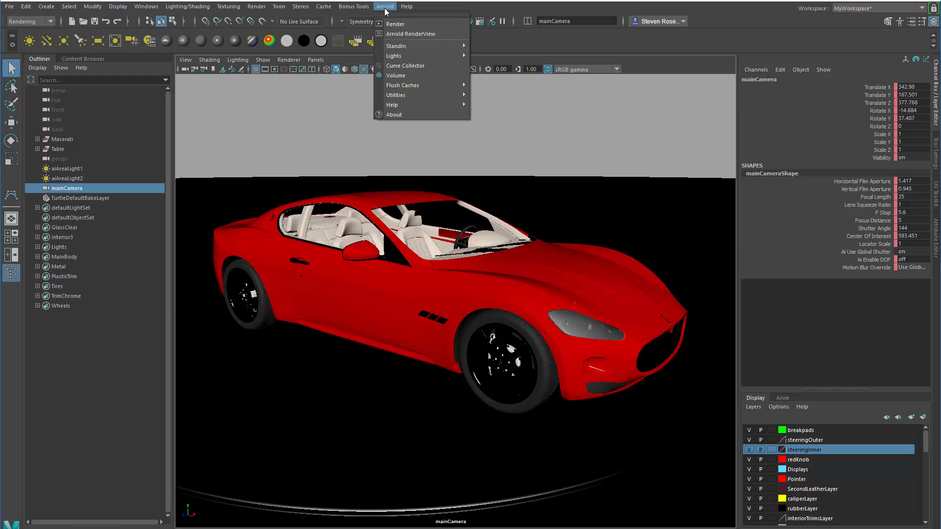
click(396, 35)
drag(197, 62, 302, 106)
drag(823, 304, 773, 354)
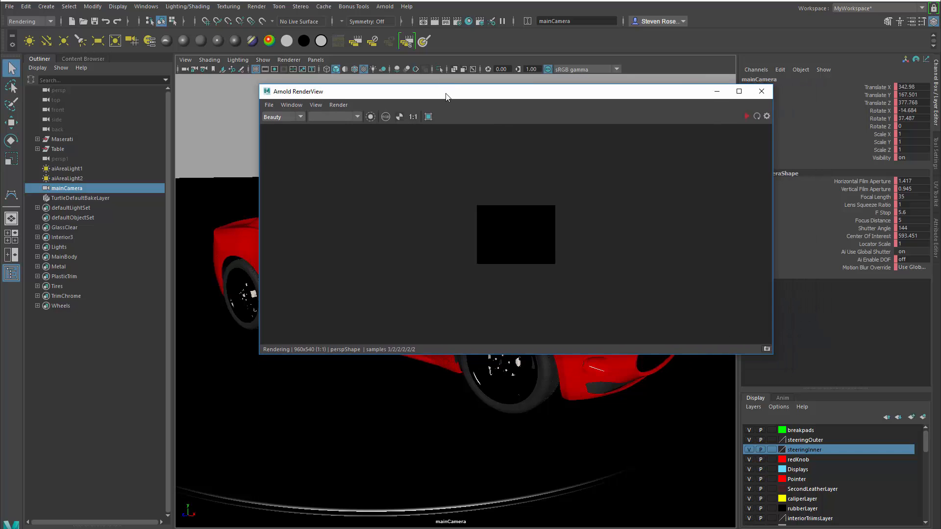
drag(446, 95, 426, 56)
drag(424, 112, 426, 244)
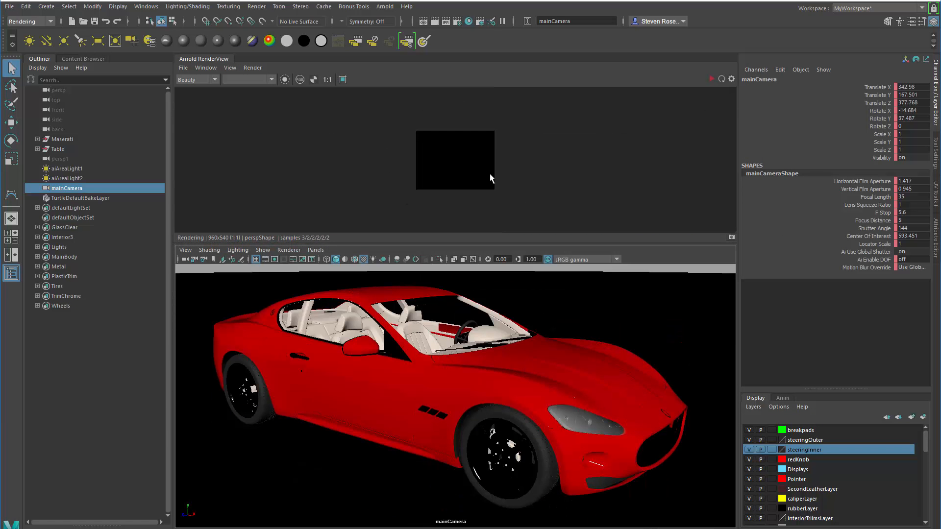
Step: Render the car through mainCameraShape and enlarge the docked render panel to show more of the image
click(722, 79)
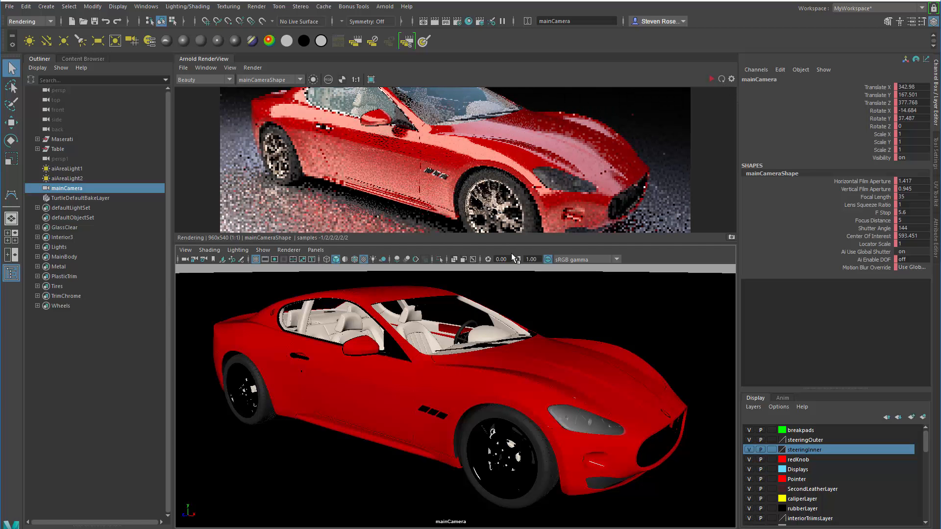
drag(516, 244, 517, 285)
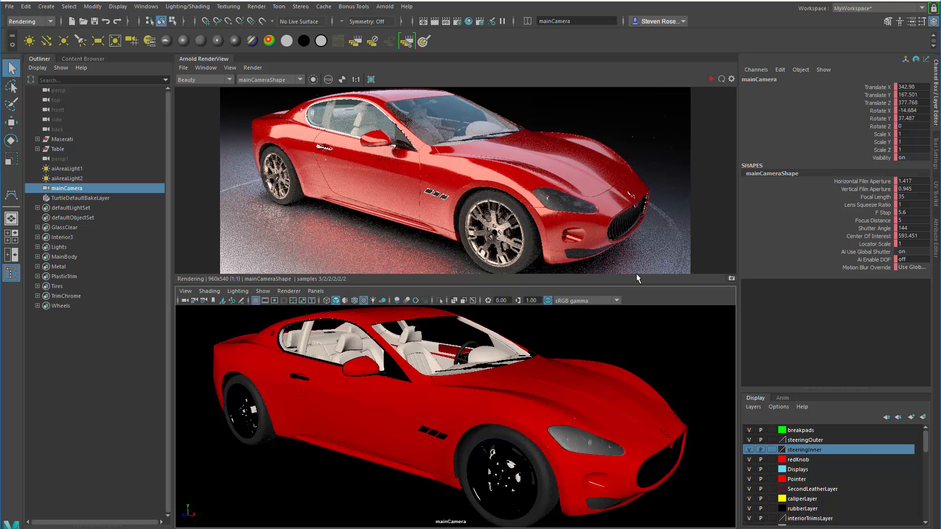
alt+drag(595, 360, 550, 345)
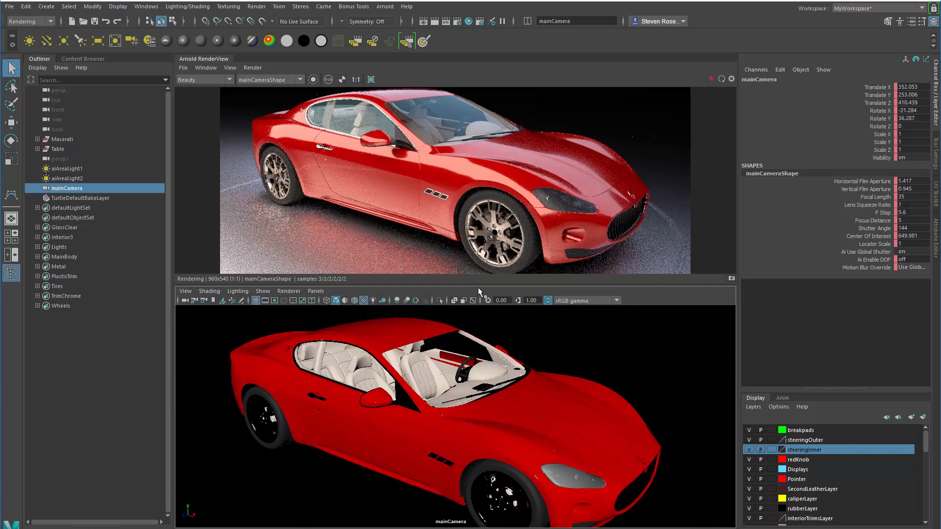
drag(479, 288, 479, 300)
alt+right_drag(563, 389, 549, 380)
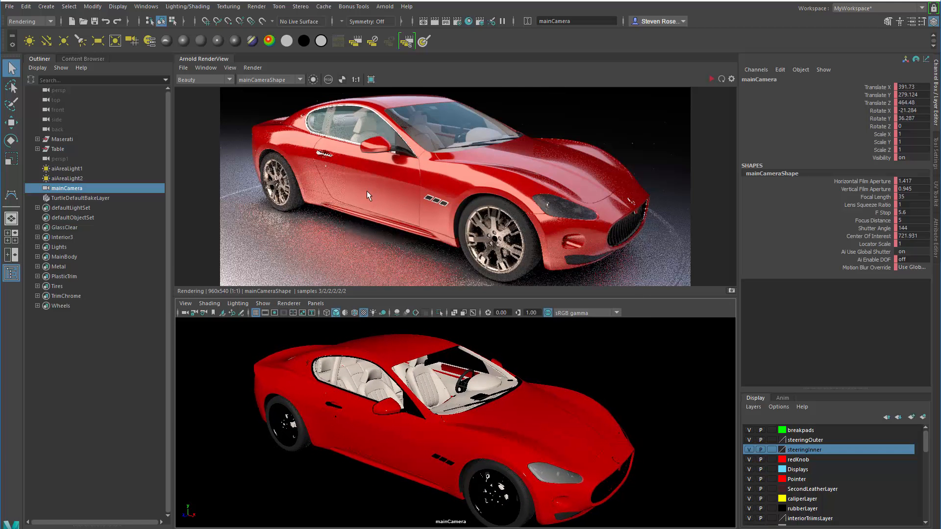
Step: Inspect the rendered car up close around the front wheel, headlight and grille, and return to the whole image
scroll(420, 186, up, 4)
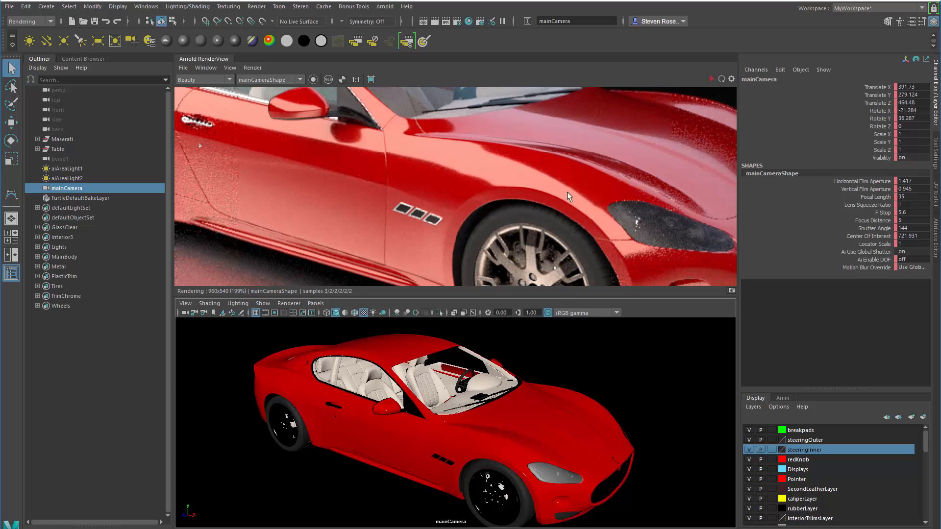
alt+middle_drag(567, 192, 388, 161)
scroll(670, 216, down, 1)
scroll(637, 224, down, 3)
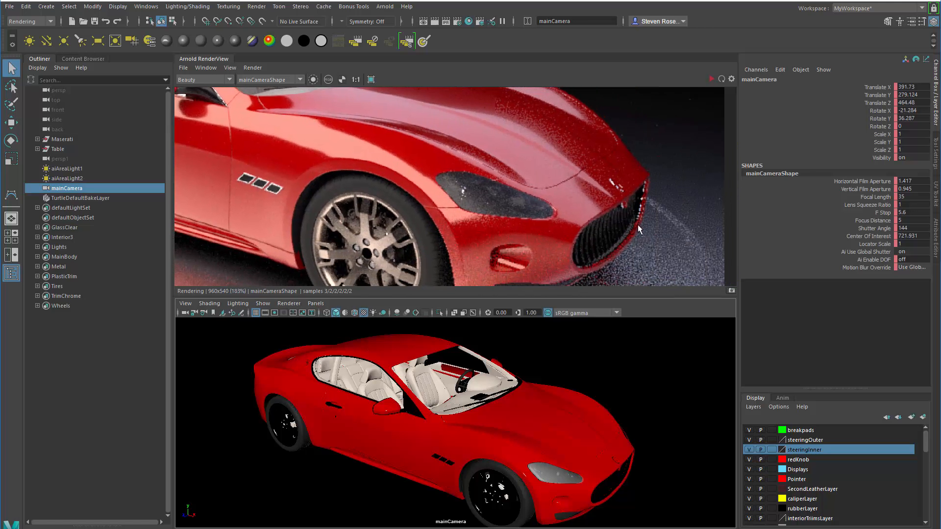
alt+middle_drag(554, 219, 679, 221)
scroll(563, 220, down, 4)
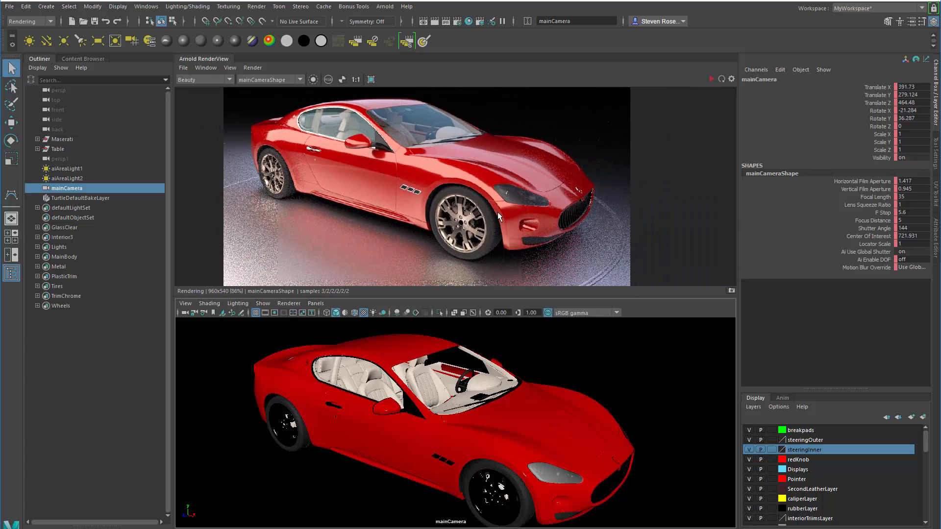
scroll(498, 211, down, 2)
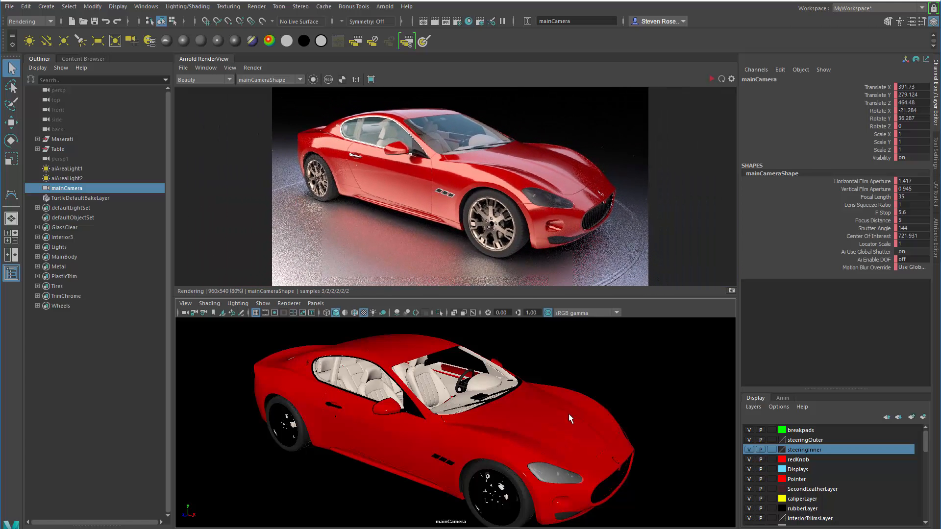
Step: Start the IPR render and reframe mainCamera on a closer front three-quarter view of the car
alt+drag(569, 418, 555, 401)
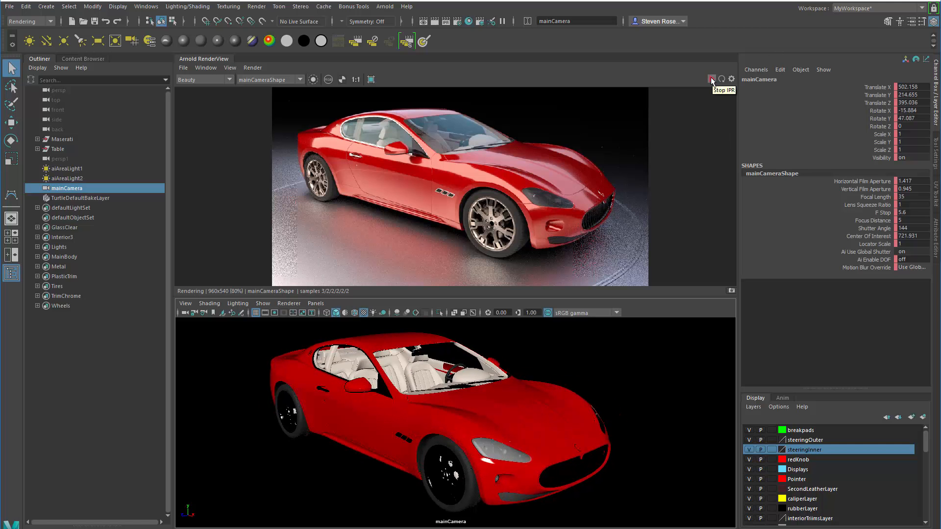
scroll(501, 381, up, 3)
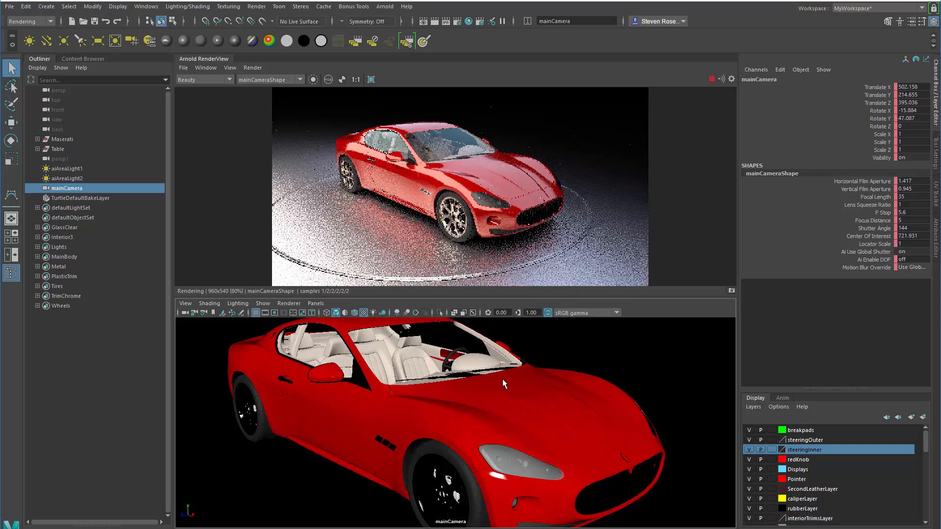
mouse_move(492, 378)
alt+mouse_down()
mouse_move(468, 375)
mouse_move(483, 386)
alt+mouse_up()
alt+middle_drag(483, 386, 484, 388)
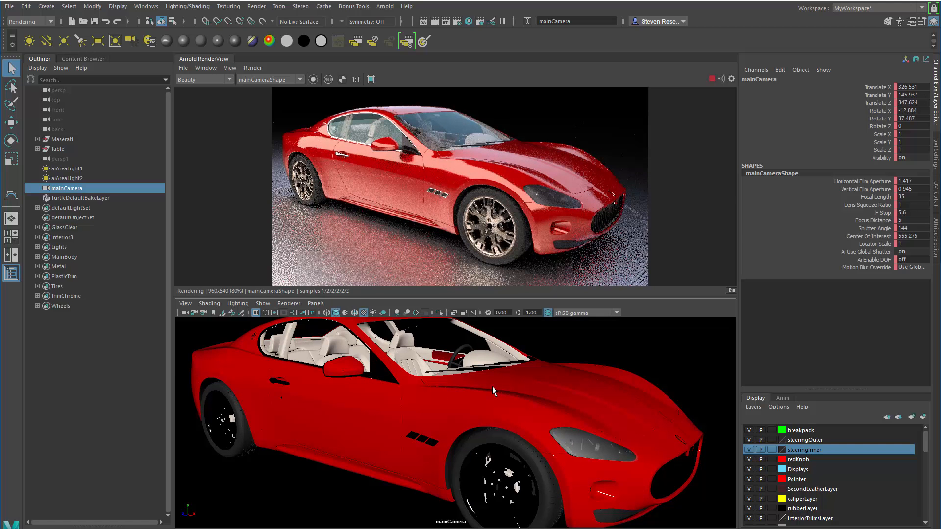
alt+drag(487, 381, 496, 378)
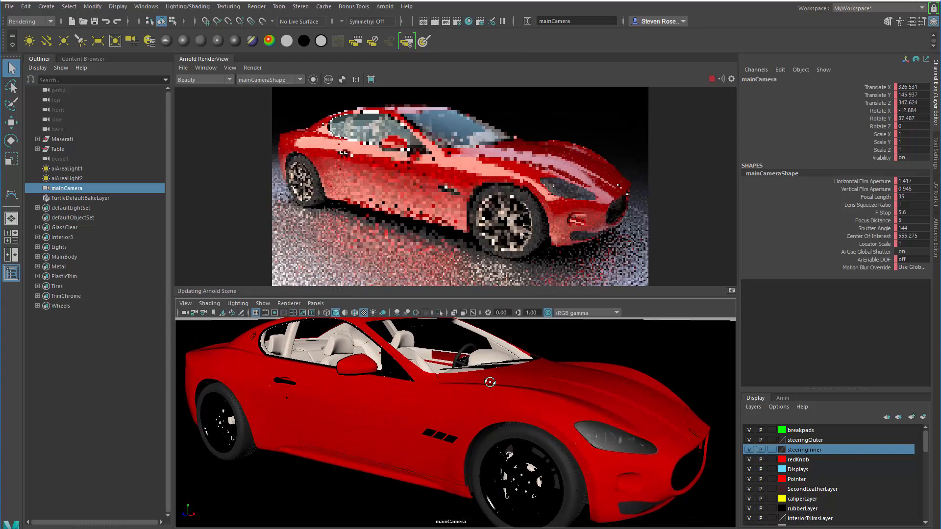
Step: Select the car's Body mesh and show the attributes of its aiStandardSurface18 material
click(570, 377)
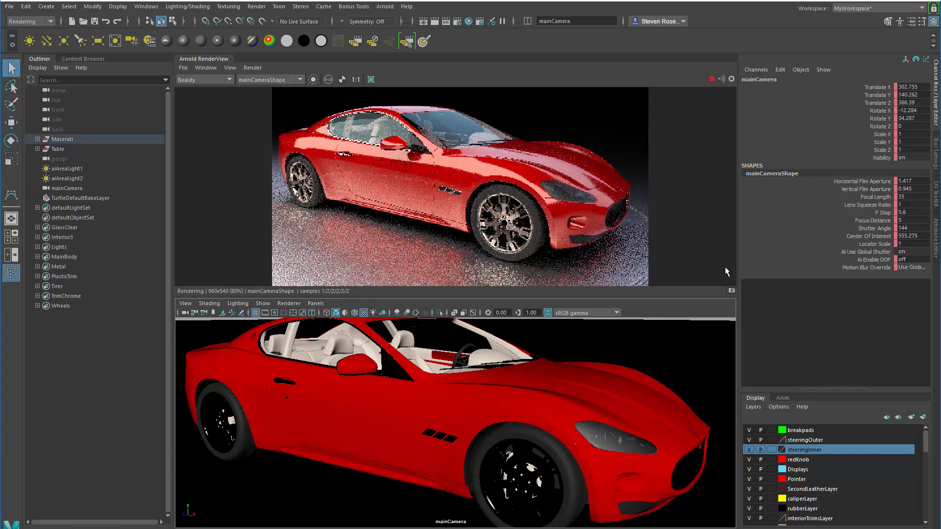
key(ctrl+a)
click(844, 76)
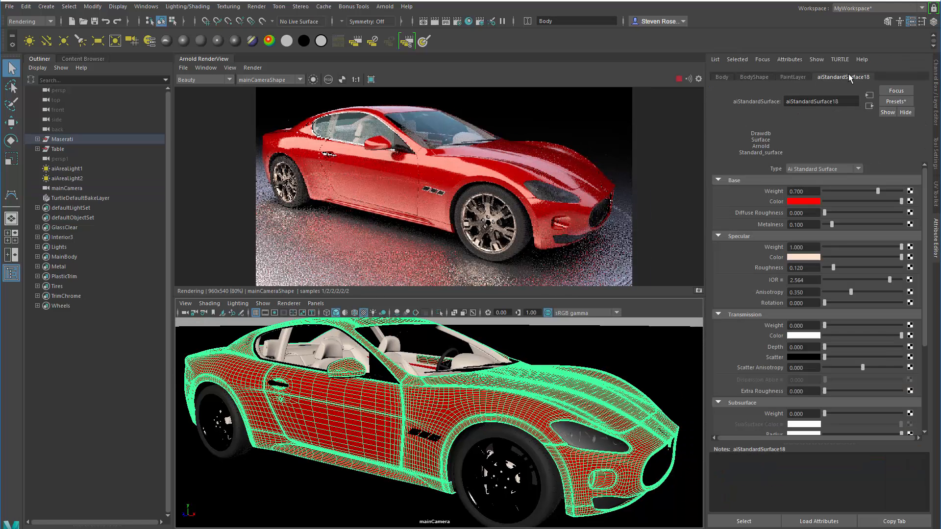
Step: Try blue as the base color of the car body material, and undo the change
click(804, 201)
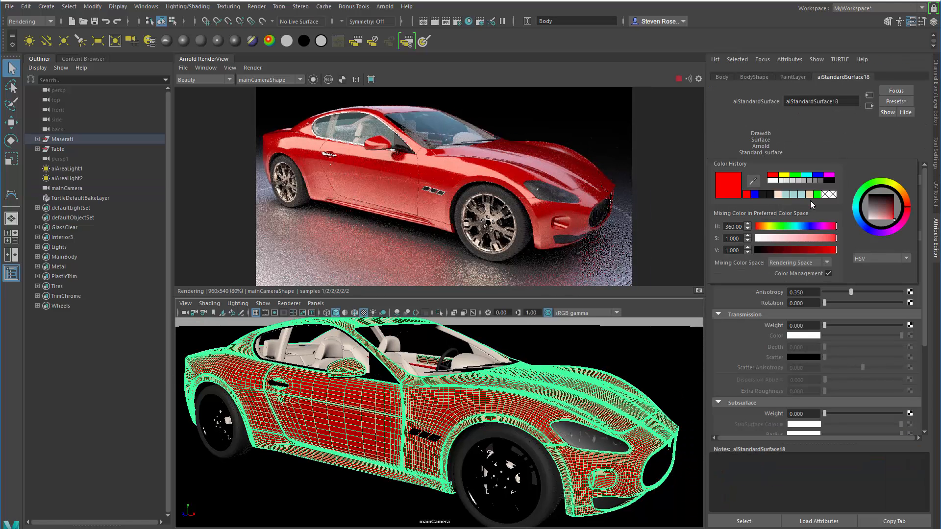
click(816, 175)
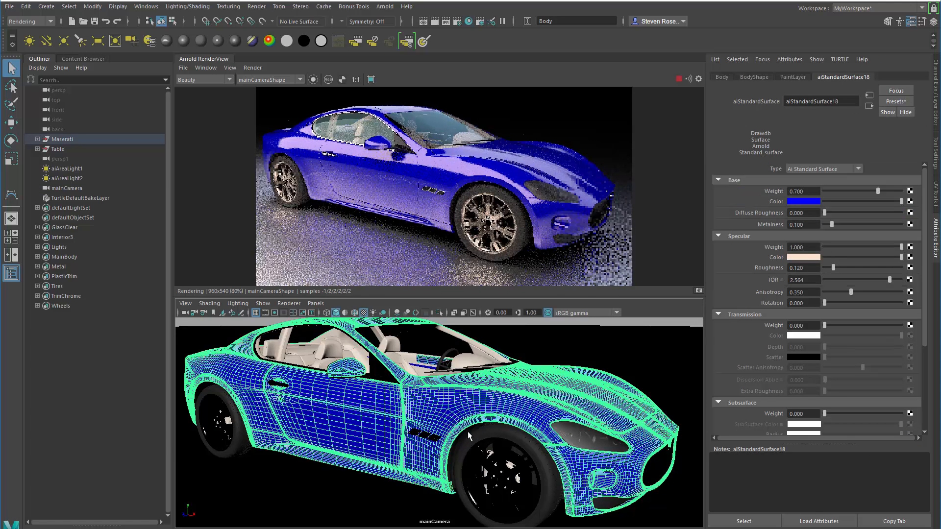
key(ctrl+z)
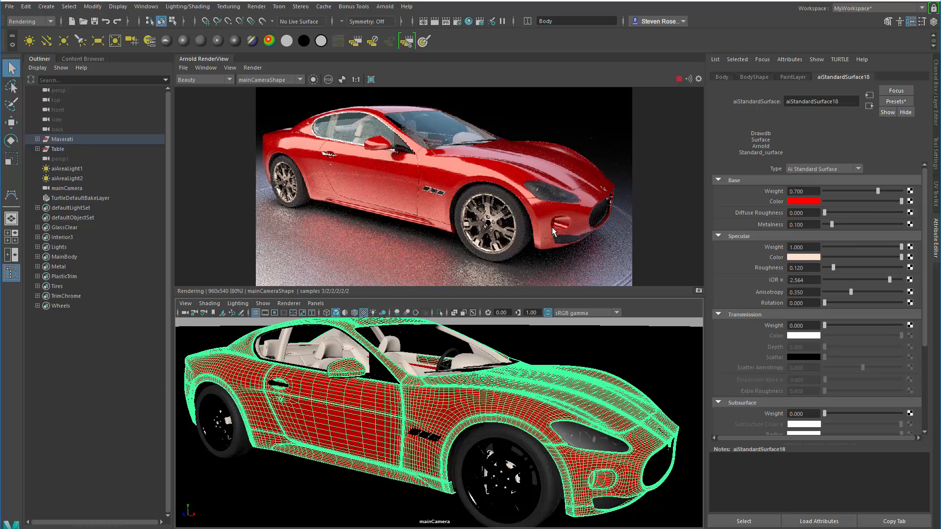
Step: Examine the render's floor reflections and shadow beneath the side of the car
mouse_move(458, 208)
middle_down()
mouse_move(459, 186)
mouse_move(471, 211)
mouse_move(429, 209)
mouse_move(456, 202)
mouse_move(375, 201)
mouse_move(510, 197)
mouse_move(450, 196)
mouse_move(448, 215)
middle_up()
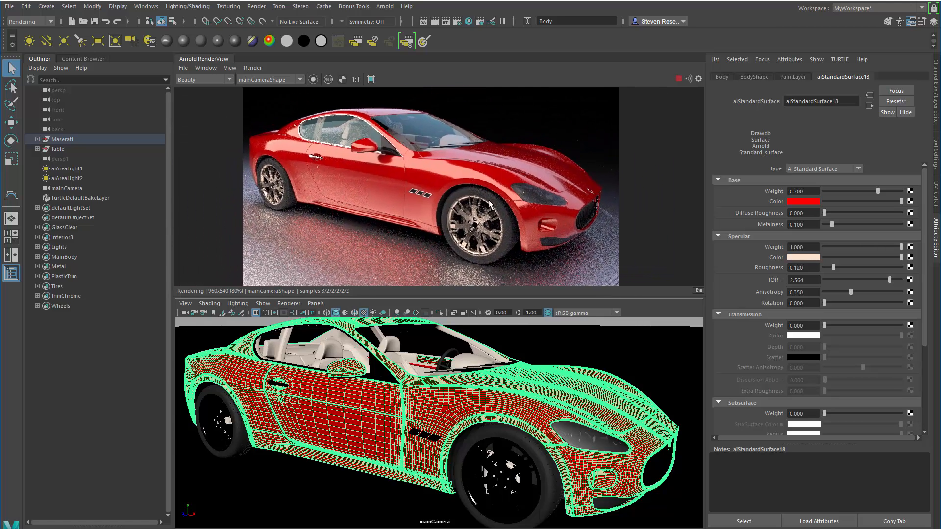
alt+right_drag(448, 215, 526, 186)
middle_drag(525, 185, 543, 171)
alt+right_drag(313, 198, 454, 166)
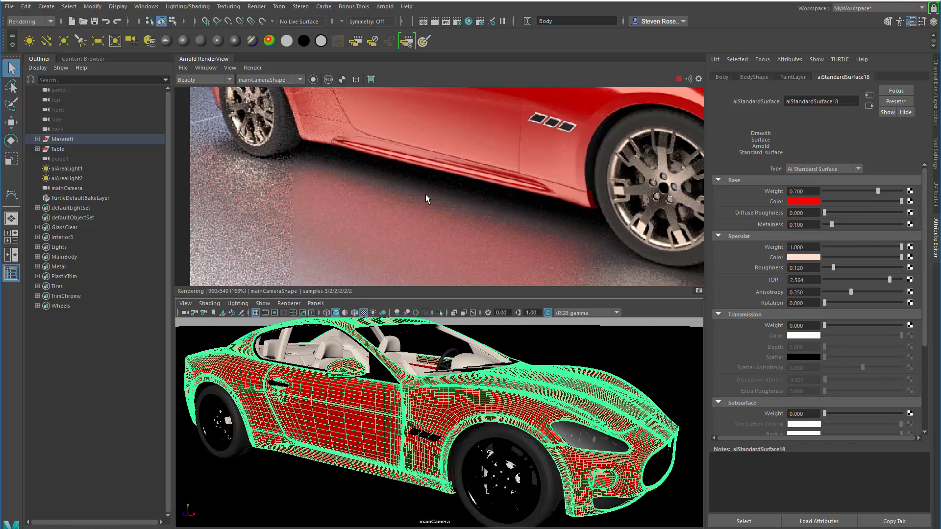
alt+right_drag(426, 194, 320, 216)
mouse_move(320, 216)
alt+middle_down()
mouse_move(319, 208)
mouse_move(328, 224)
alt+middle_up()
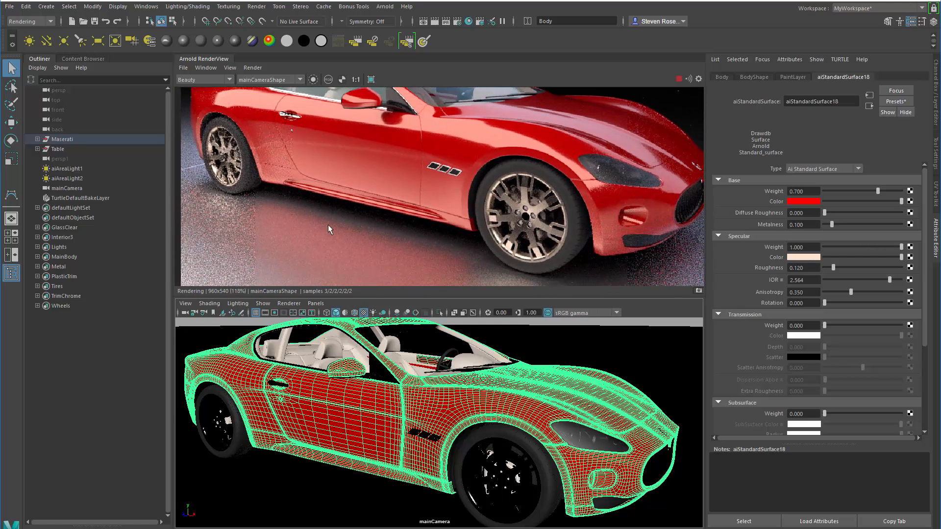
Step: Limit the render to a crop region covering the lower door sill and the floor beneath it
click(371, 80)
drag(360, 221, 421, 258)
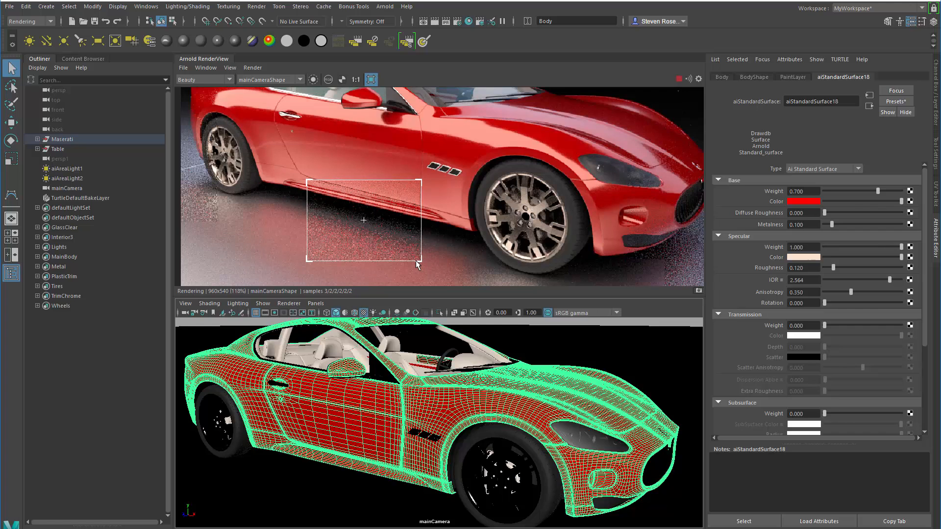
middle_drag(376, 218, 448, 184)
scroll(538, 211, up, 1)
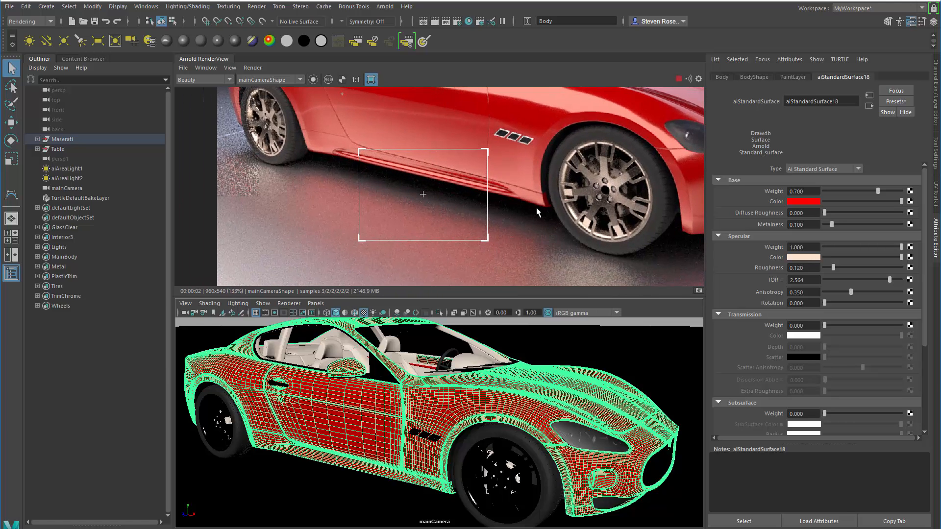
middle_drag(502, 217, 549, 200)
scroll(548, 200, up, 1)
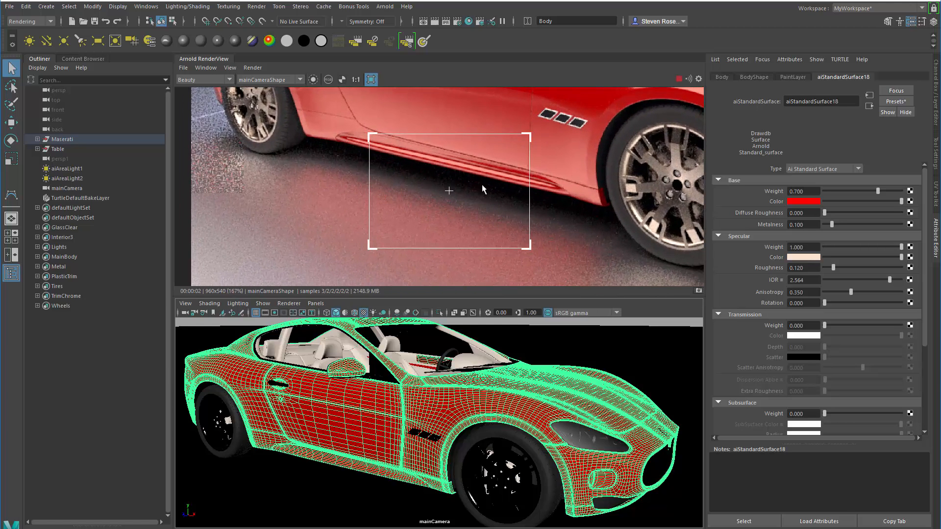
Step: Move the render crop region over the front fender vents and part of the front wheel
drag(449, 192, 609, 150)
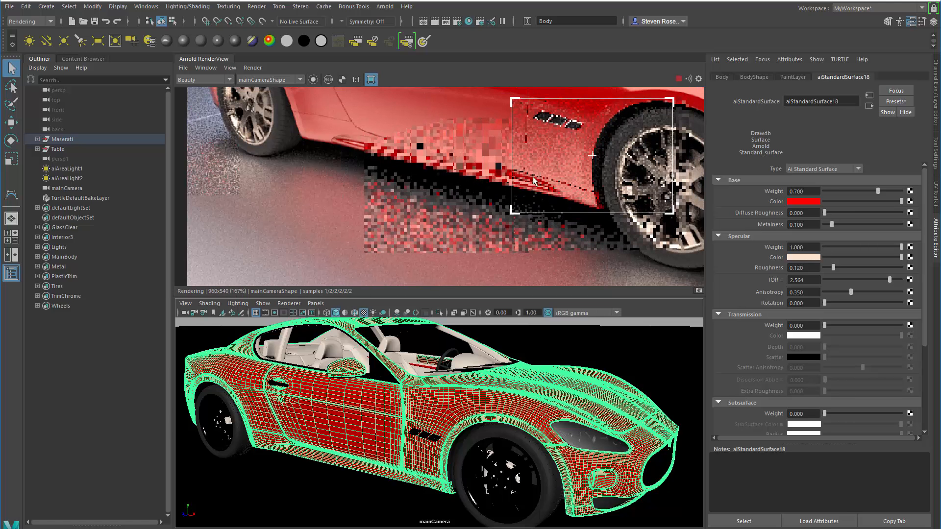
middle_drag(608, 149, 429, 192)
alt+right_drag(431, 191, 445, 191)
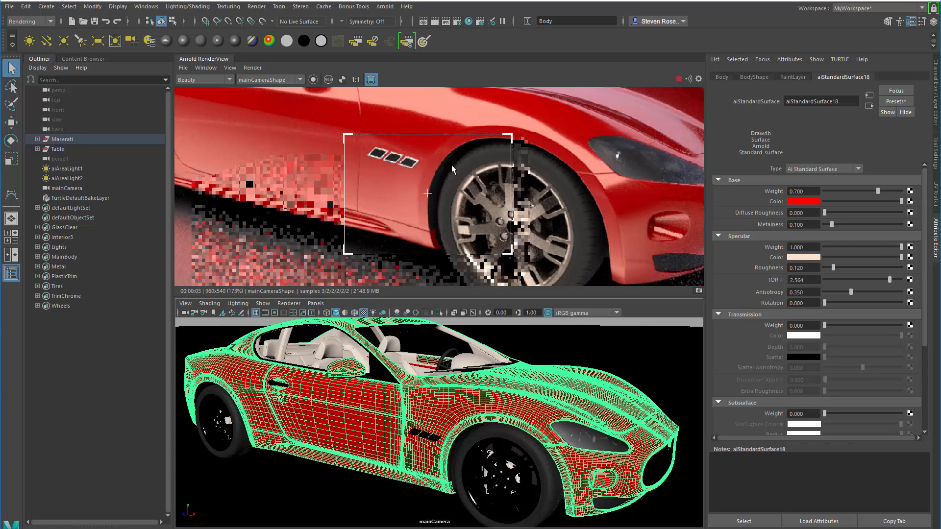
Step: Turn off the crop region so the whole car image renders again, and fit the full frame in the render panel
scroll(505, 221, down, 3)
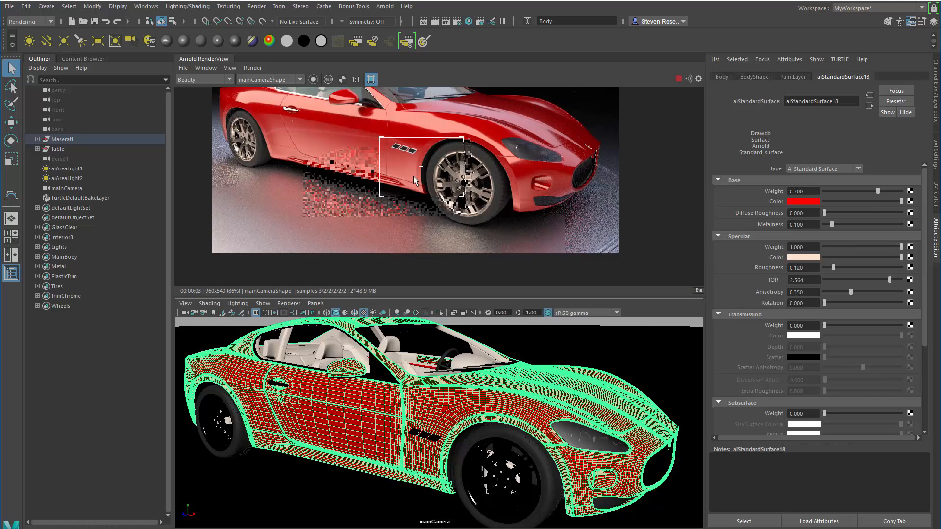
scroll(411, 193, down, 1)
scroll(404, 205, down, 1)
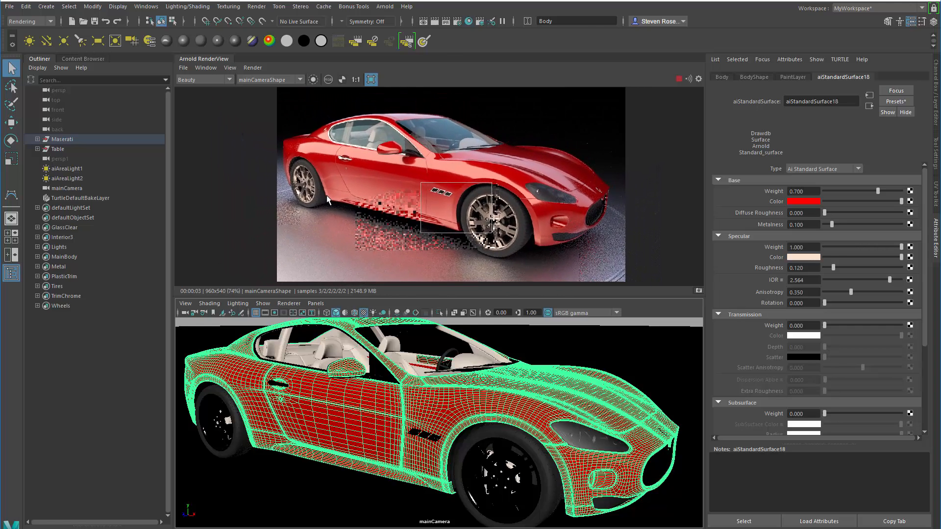
middle_drag(375, 196, 376, 186)
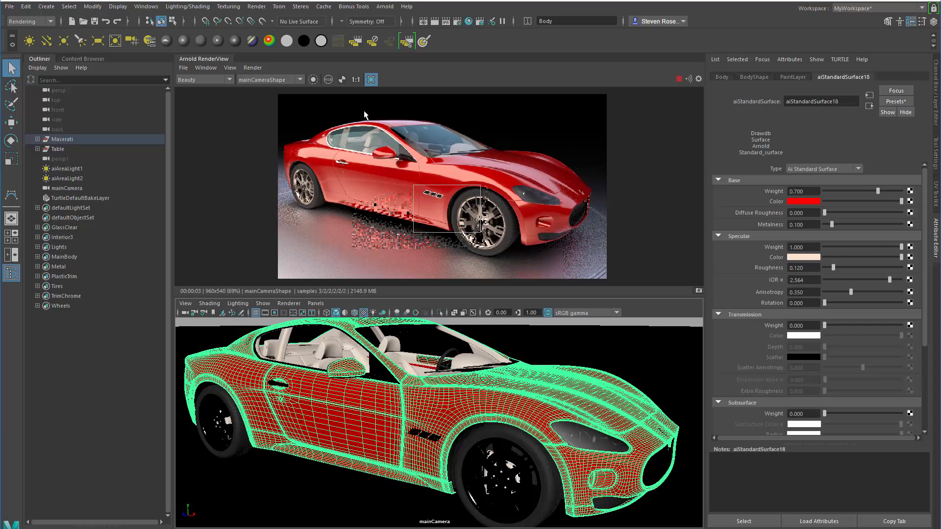
click(371, 80)
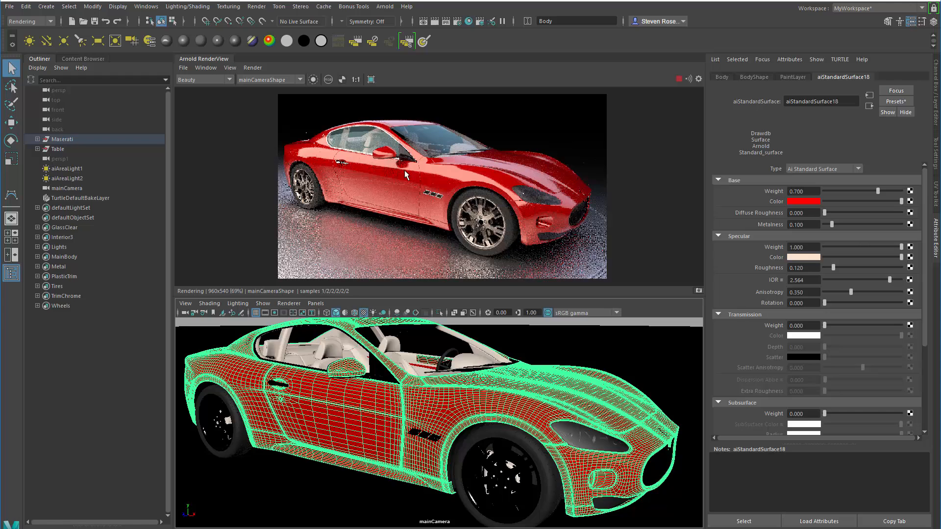
scroll(348, 191, down, 1)
middle_drag(348, 190, 337, 213)
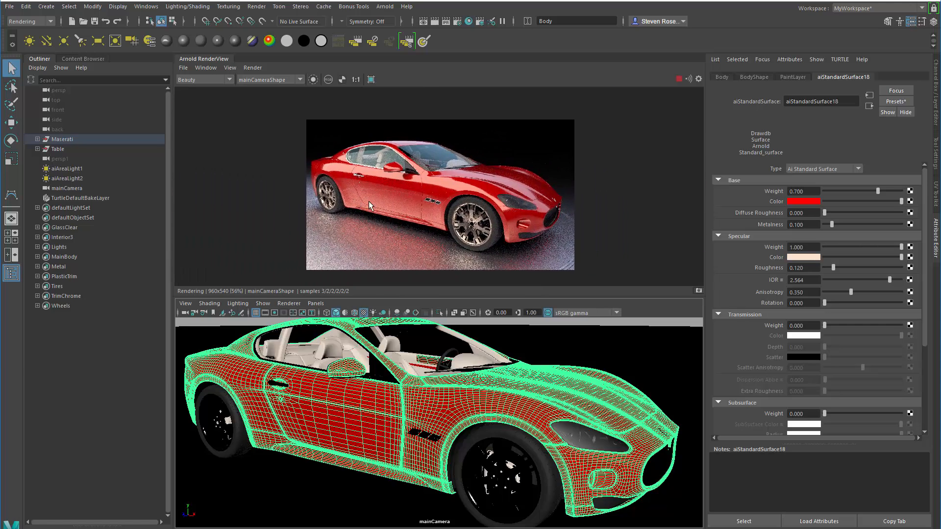
Step: Show the render at its actual 1:1 size and check the output image size in the render settings
alt+right_drag(368, 200, 392, 189)
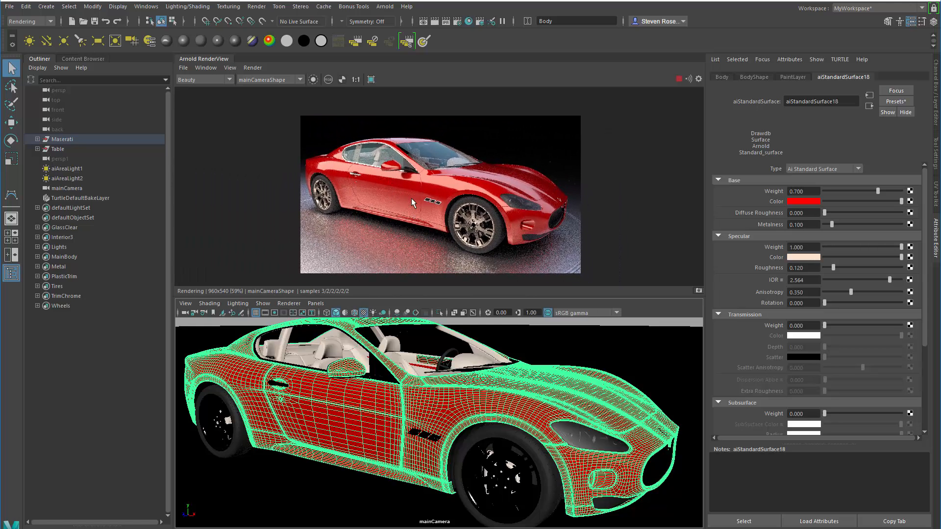
click(357, 79)
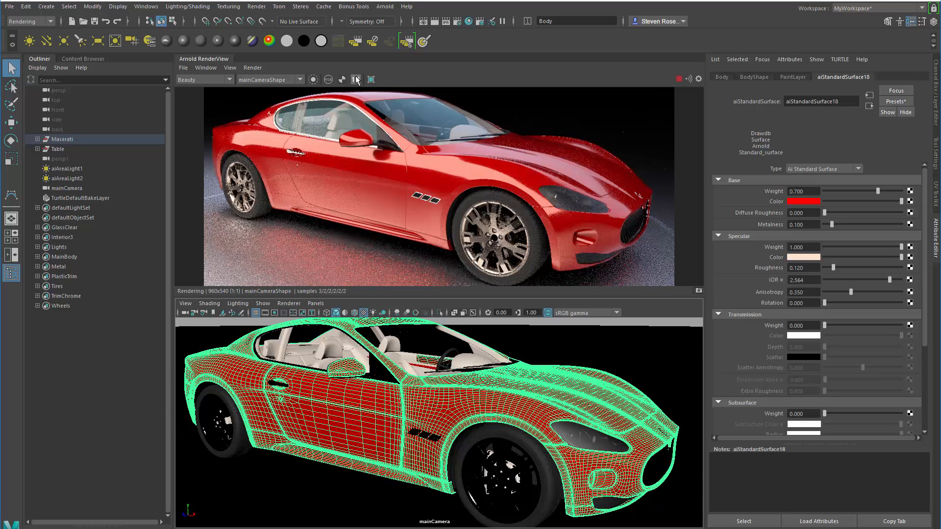
click(457, 22)
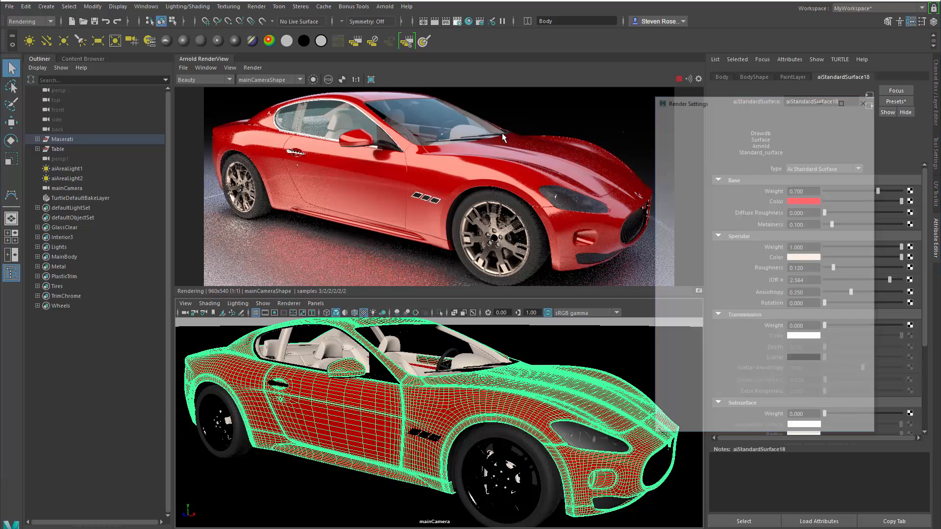
scroll(753, 269, down, 3)
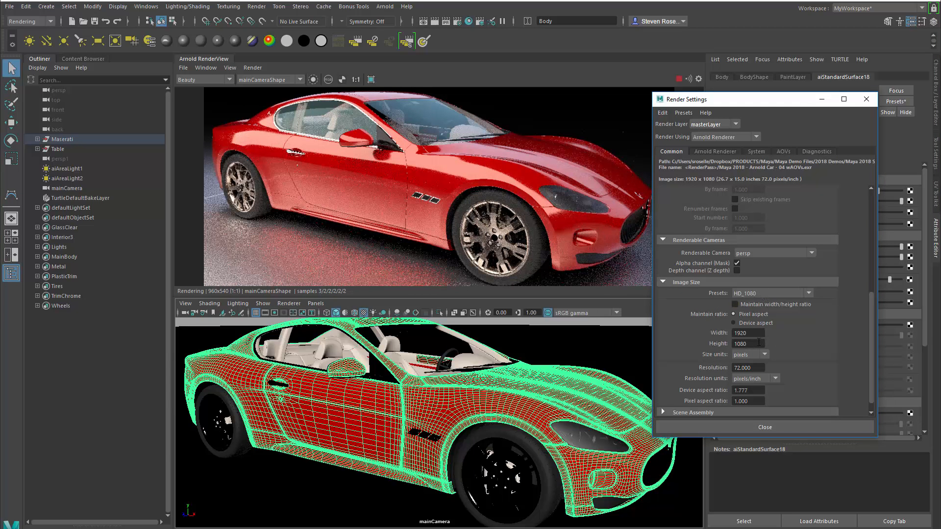
click(748, 428)
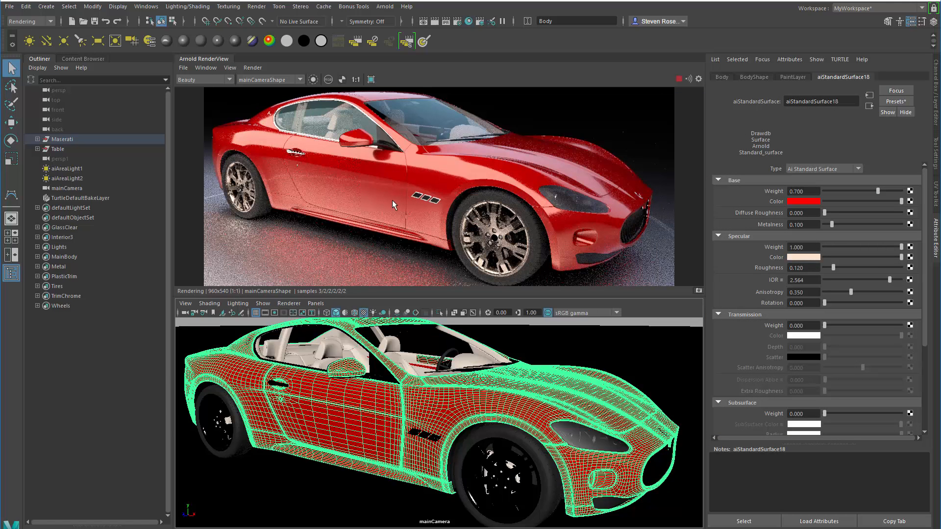
Step: Set the render's test resolution to 100% and view it at 1:1 in an enlarged render view
scroll(456, 198, down, 2)
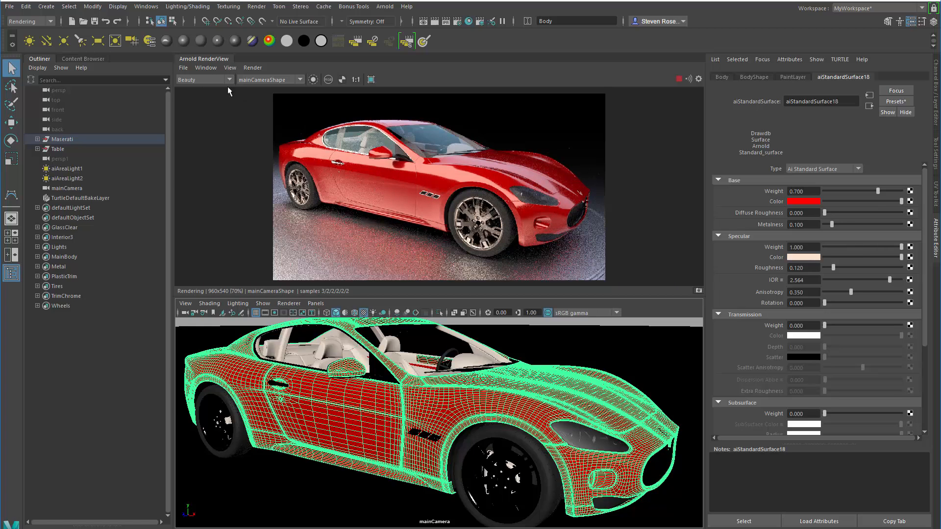
click(218, 70)
mouse_move(229, 71)
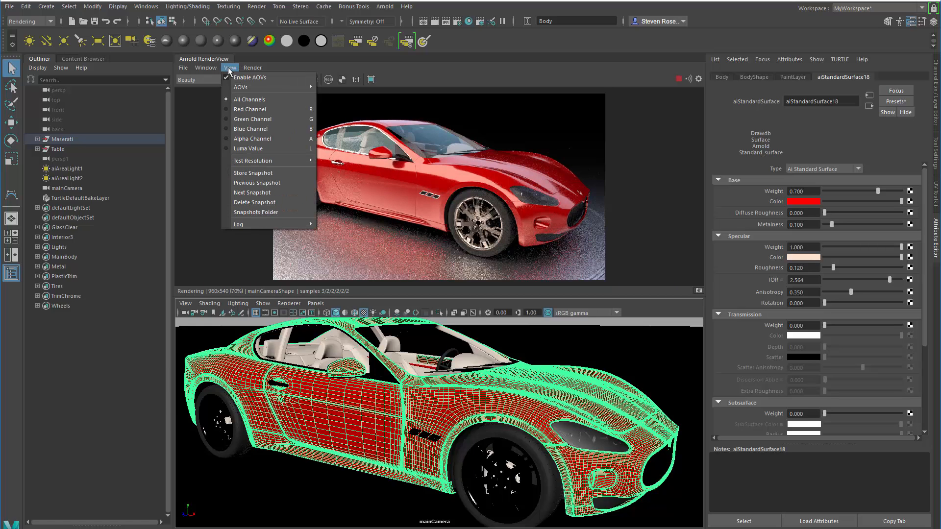
mouse_move(251, 164)
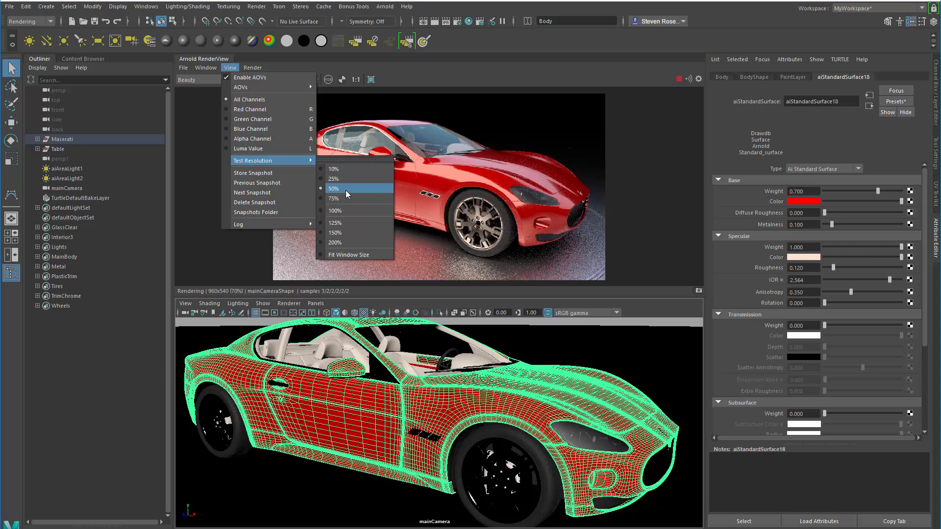
click(344, 210)
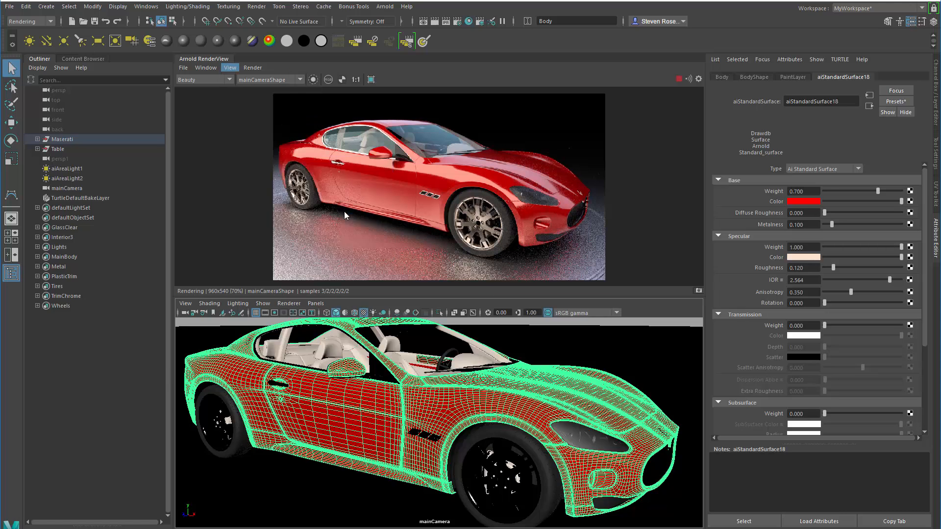
click(355, 79)
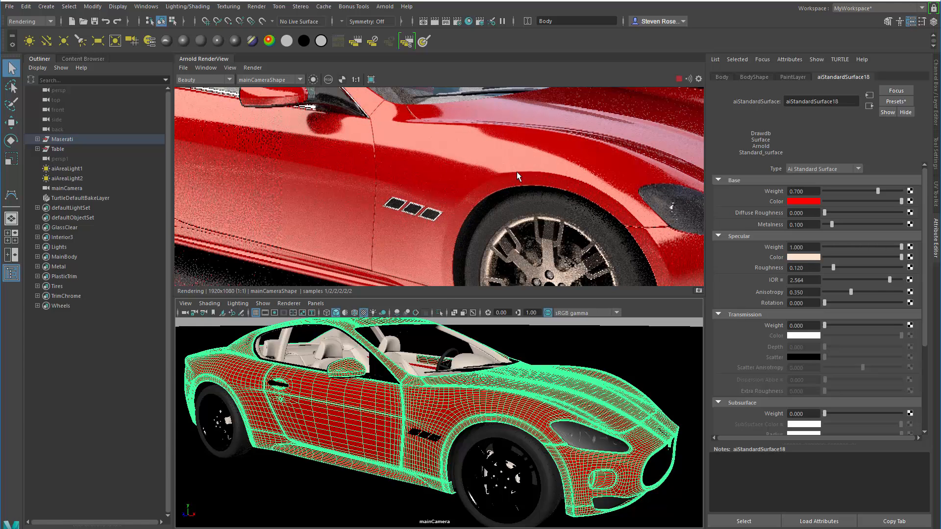
drag(447, 299, 448, 481)
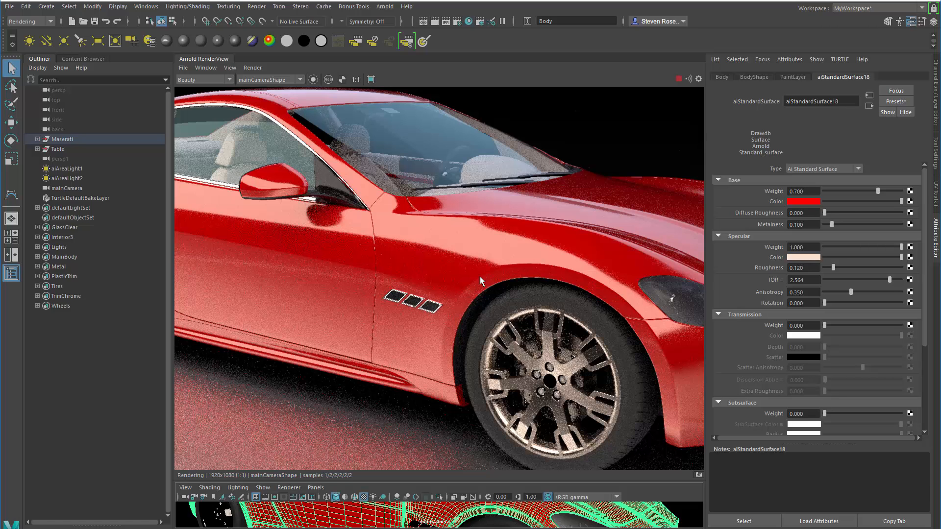
Step: Set the render's test resolution to 50% and shrink the render view to uncover the camera viewport
click(207, 68)
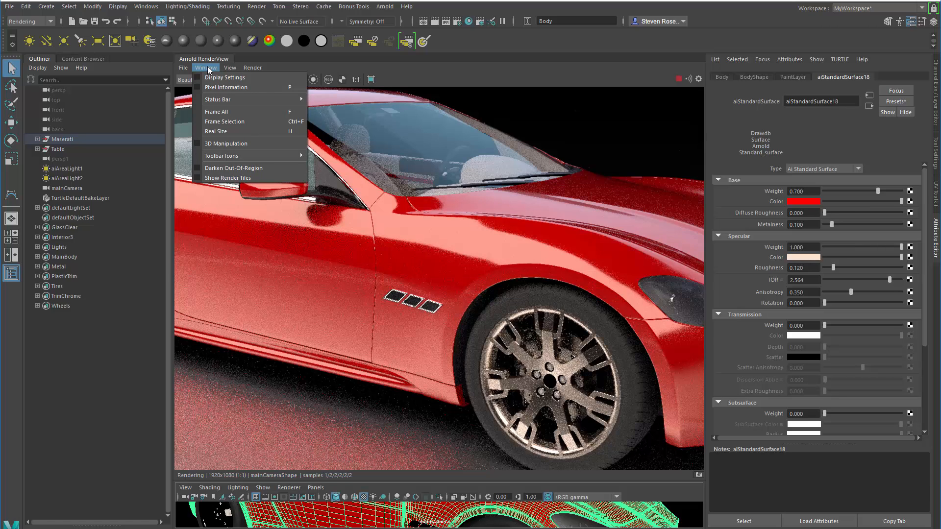
mouse_move(230, 68)
mouse_move(244, 162)
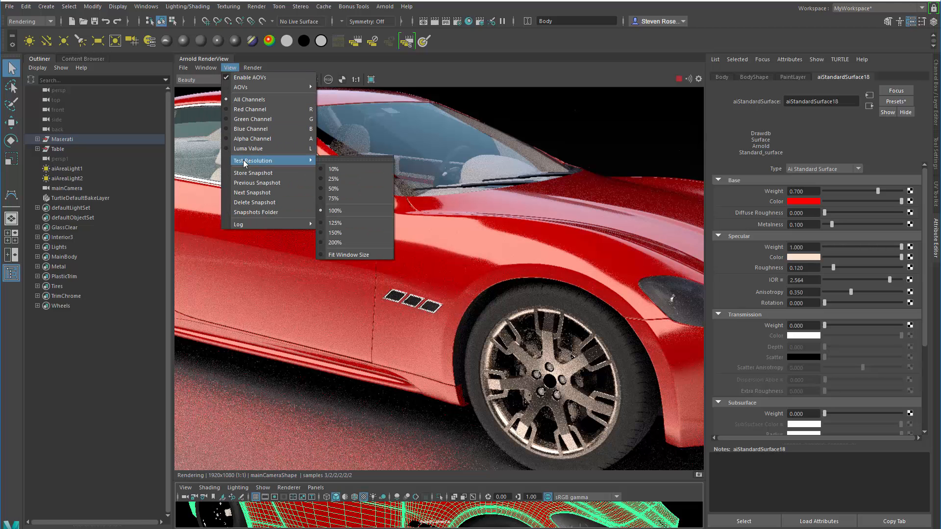
click(350, 190)
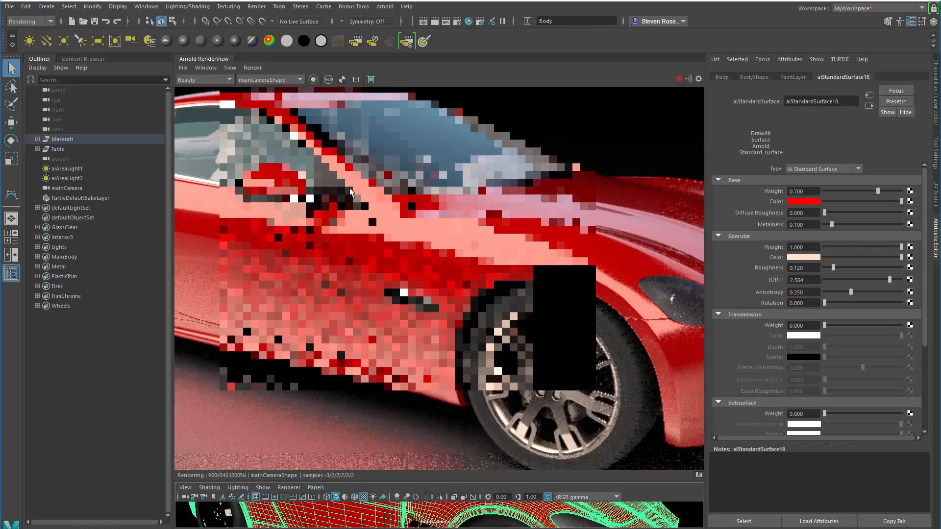
click(356, 80)
drag(437, 481, 438, 308)
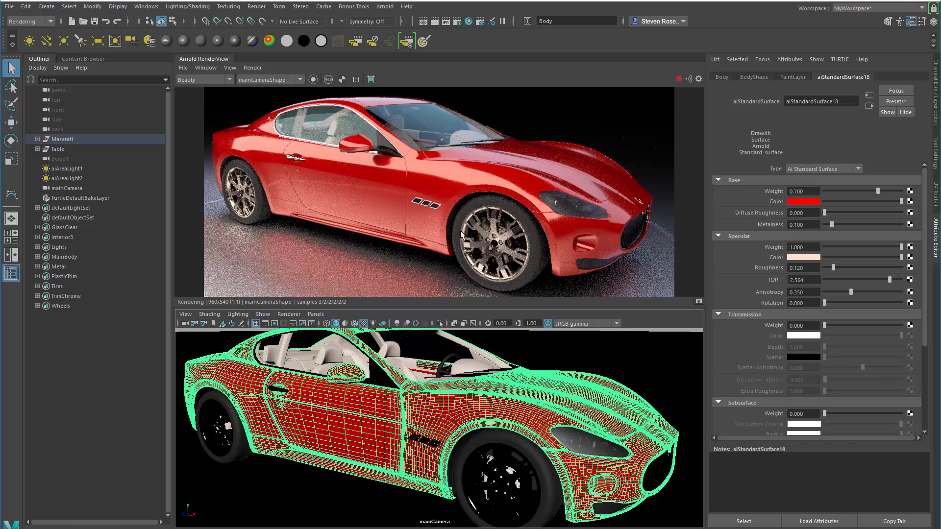
scroll(477, 225, down, 2)
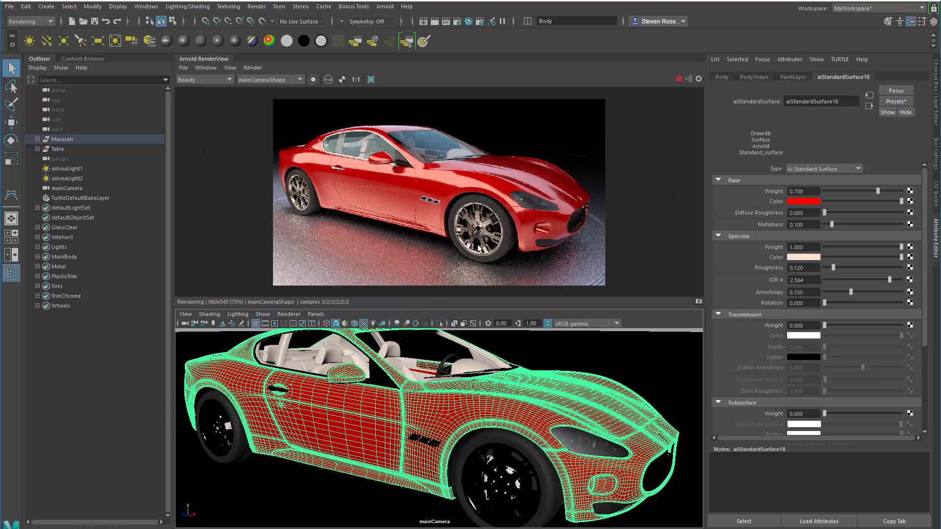
Step: Enable 3D Manipulation for the Arnold RenderView
click(206, 69)
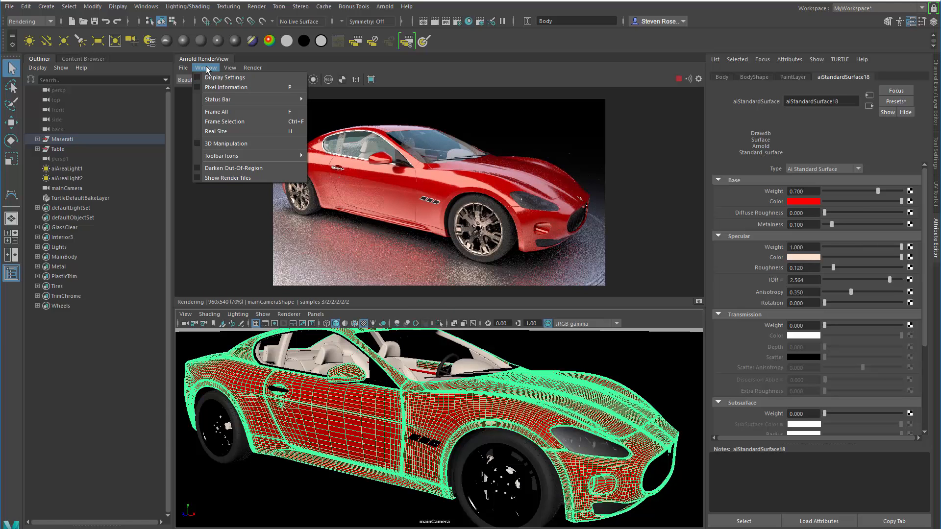
click(212, 144)
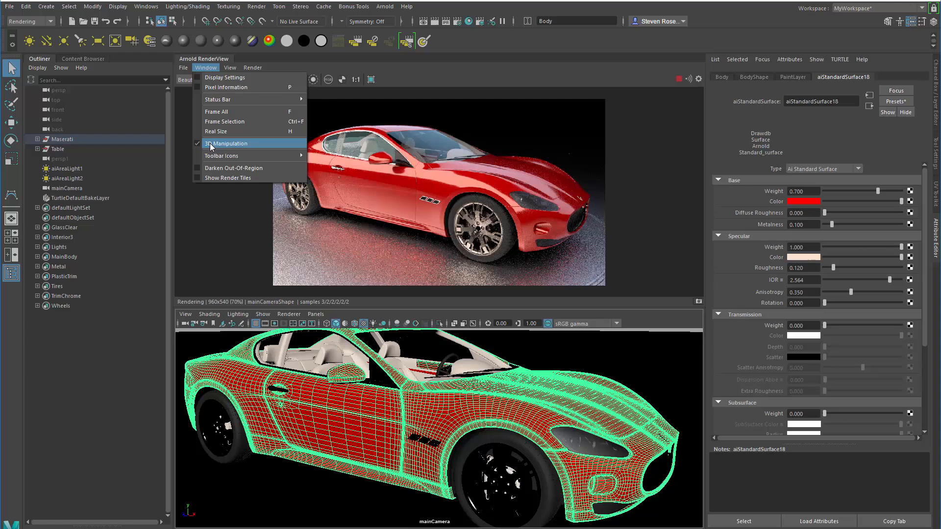
click(212, 145)
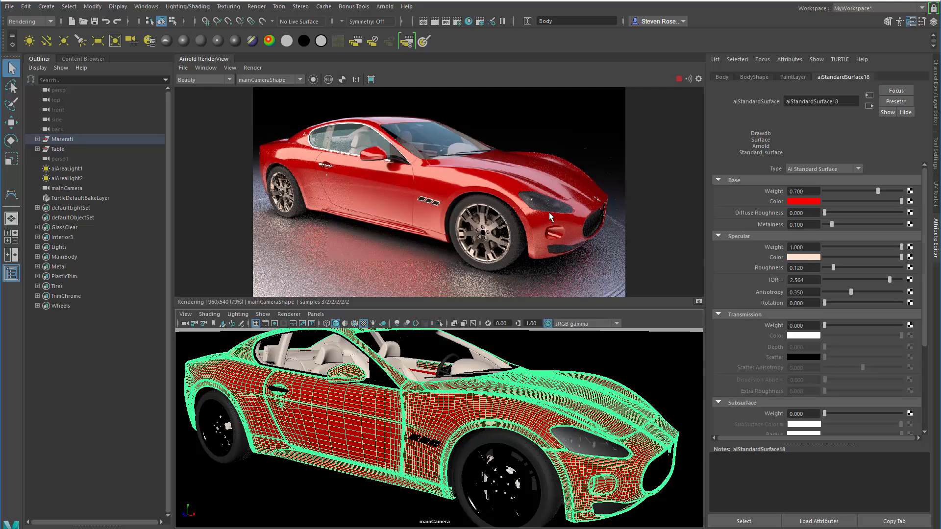
Step: Orbit and pan the camera around the car directly in the render image, with the render view enlarged
mouse_move(549, 213)
alt+mouse_down()
mouse_move(524, 202)
mouse_move(562, 210)
mouse_move(548, 214)
alt+mouse_up()
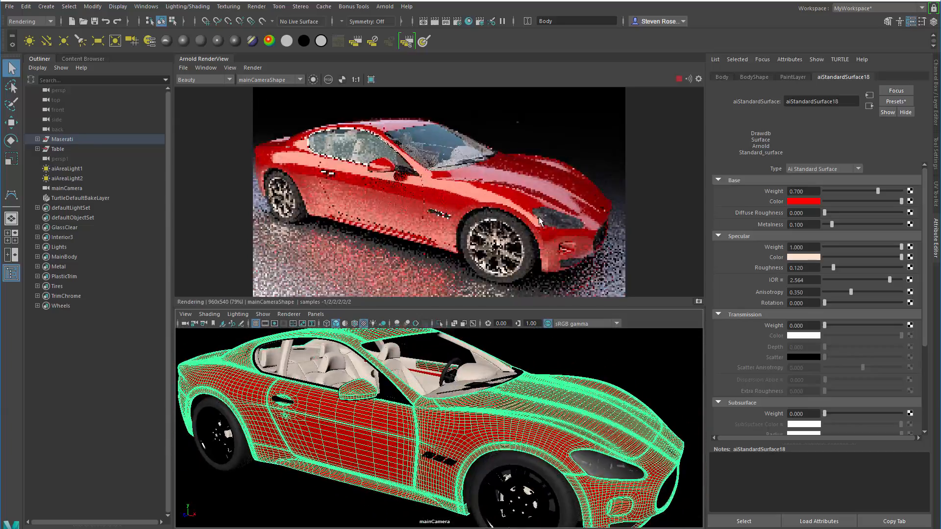
alt+middle_drag(539, 217, 564, 215)
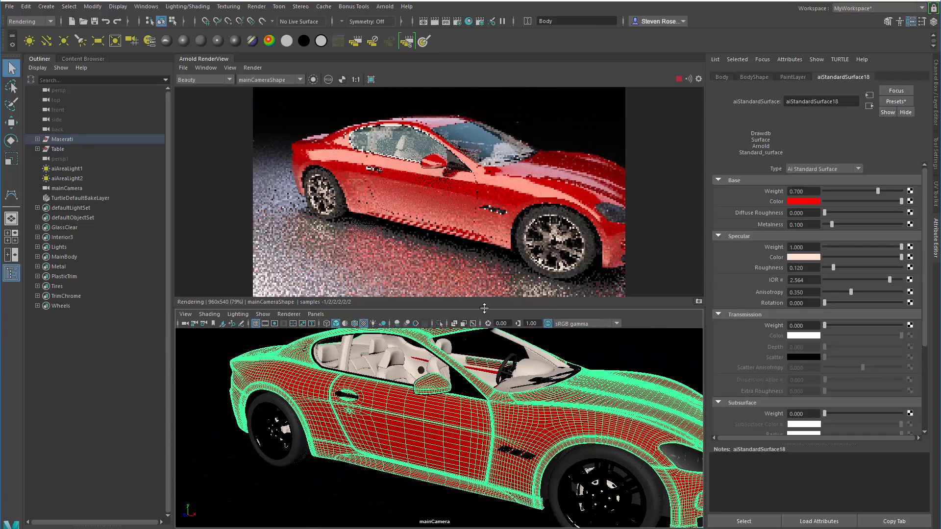
drag(485, 308, 458, 513)
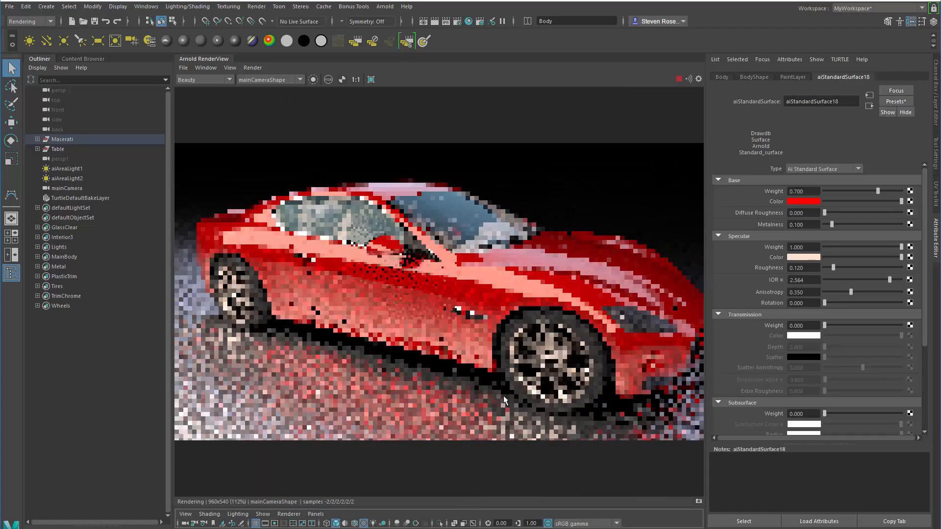
alt+drag(504, 395, 430, 326)
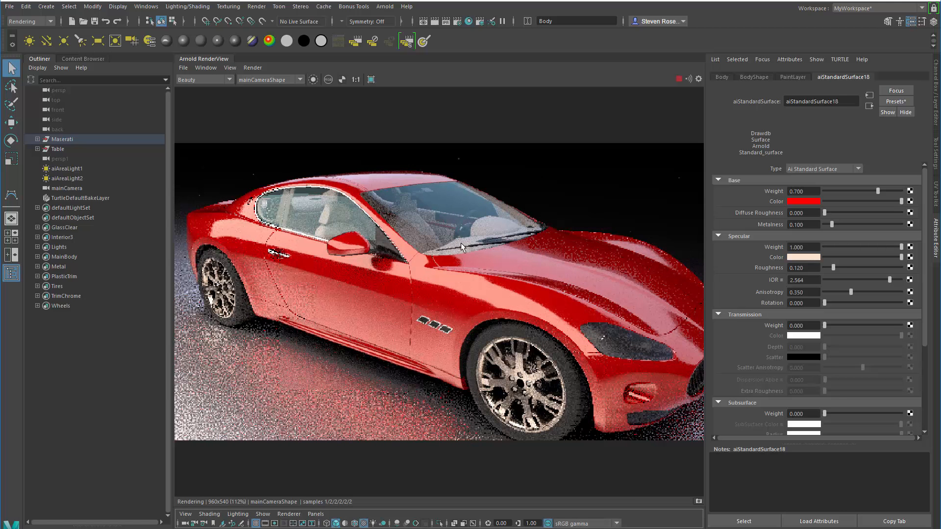
Step: Try yellow as the windshield glass's specular color, orbit the camera to check it, and undo the color change
click(448, 195)
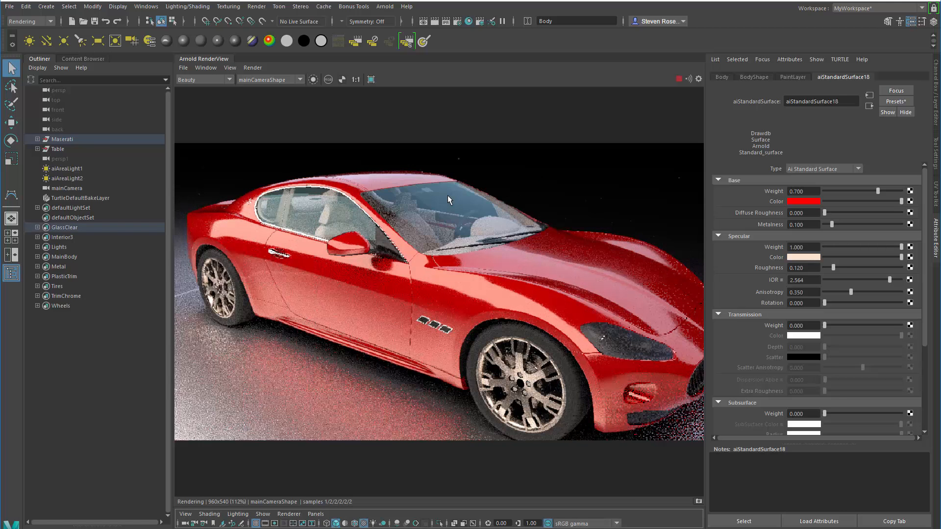
click(789, 77)
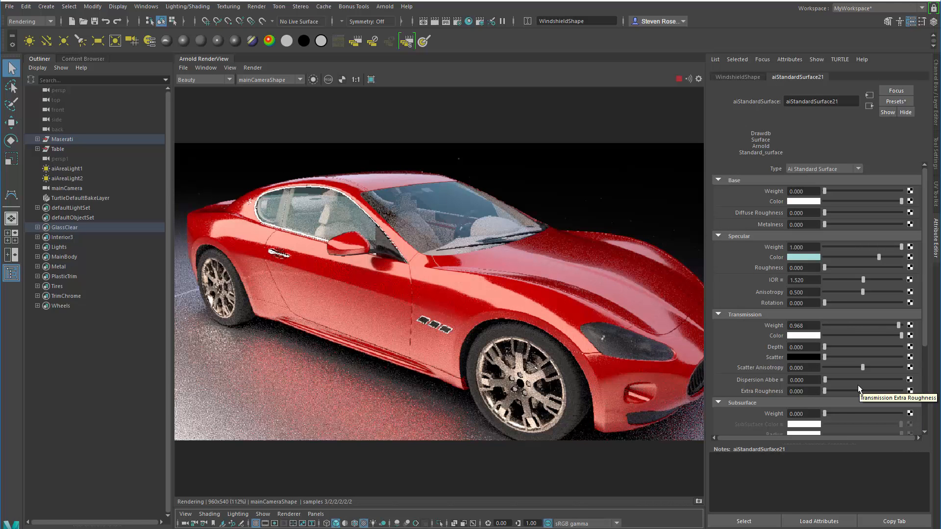
click(812, 257)
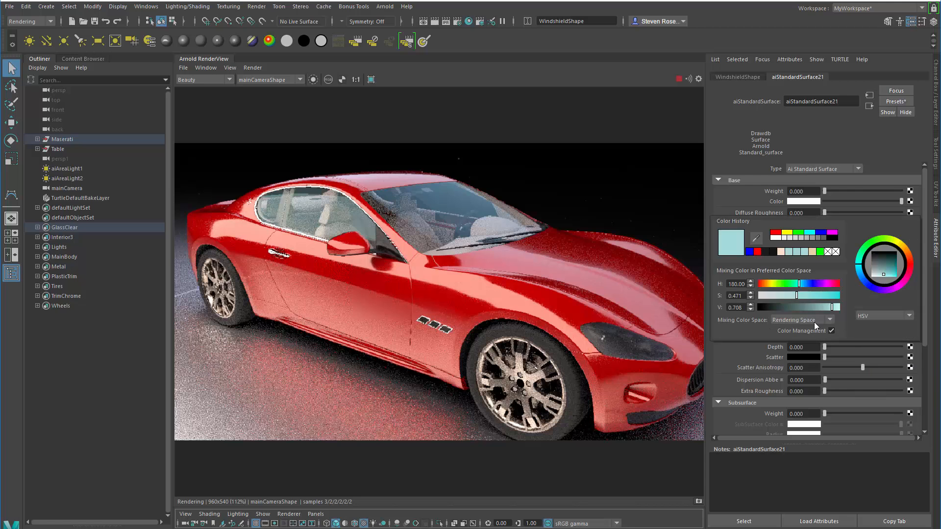
click(788, 233)
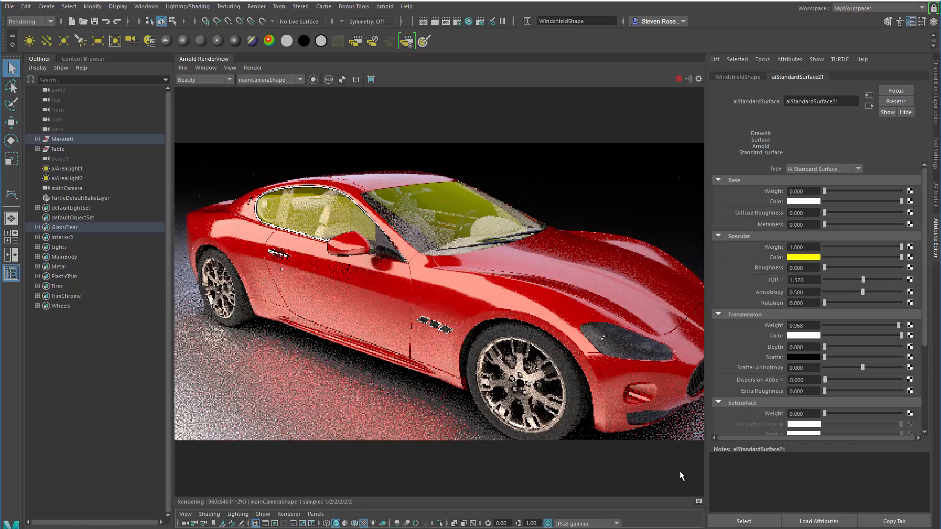
mouse_move(461, 257)
alt+mouse_down()
mouse_move(449, 266)
mouse_move(454, 260)
alt+mouse_up()
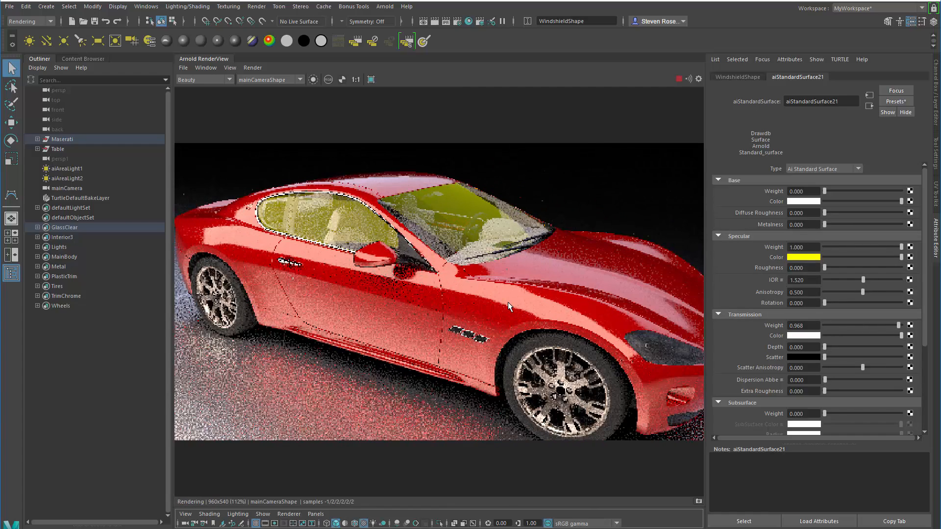
key(ctrl+z)
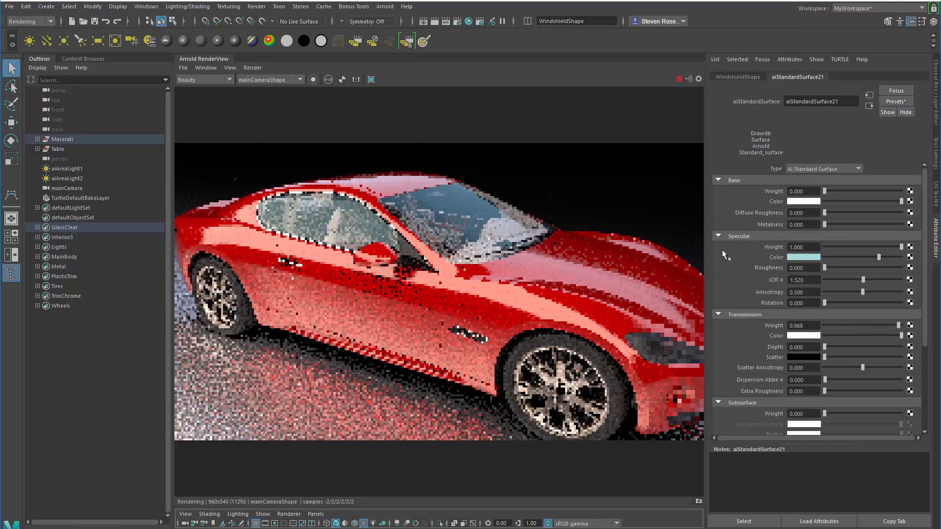
Step: Turn on the Show 3D Manipulation icon option for the Arnold RenderView
click(206, 67)
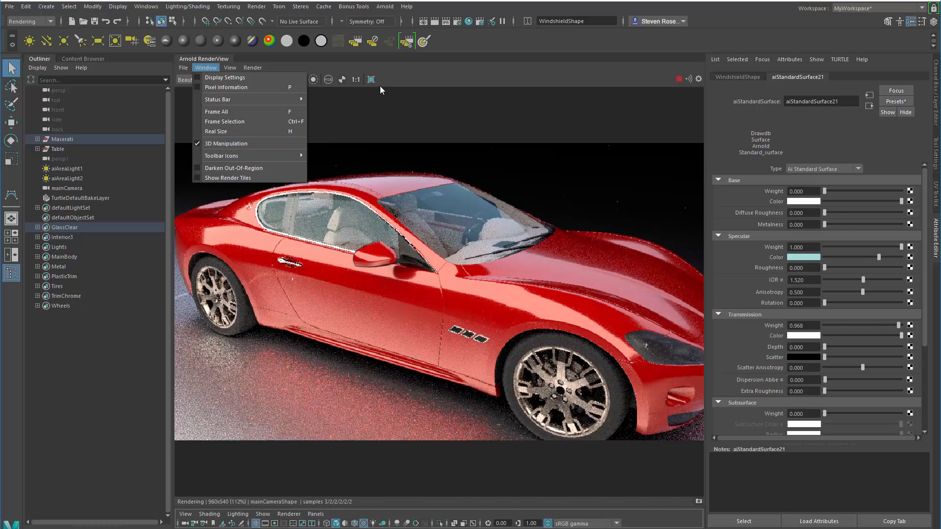
click(407, 71)
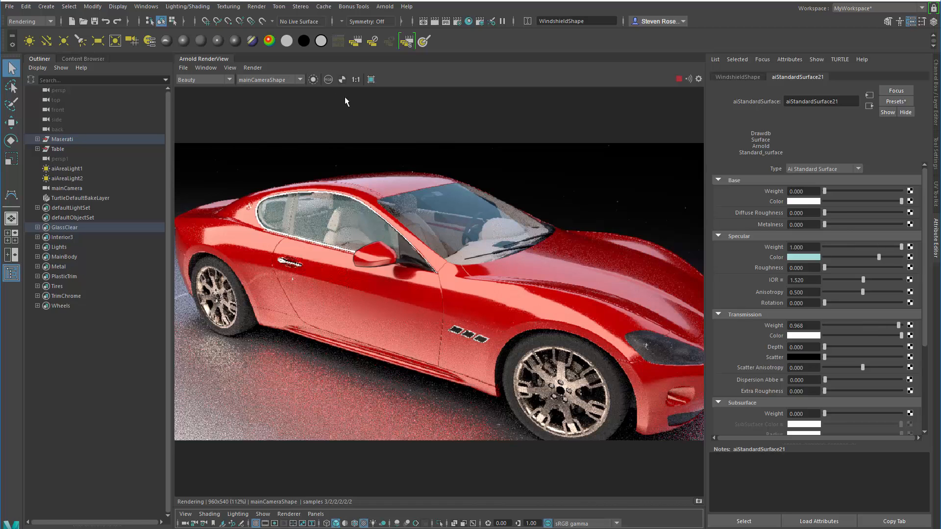
click(209, 67)
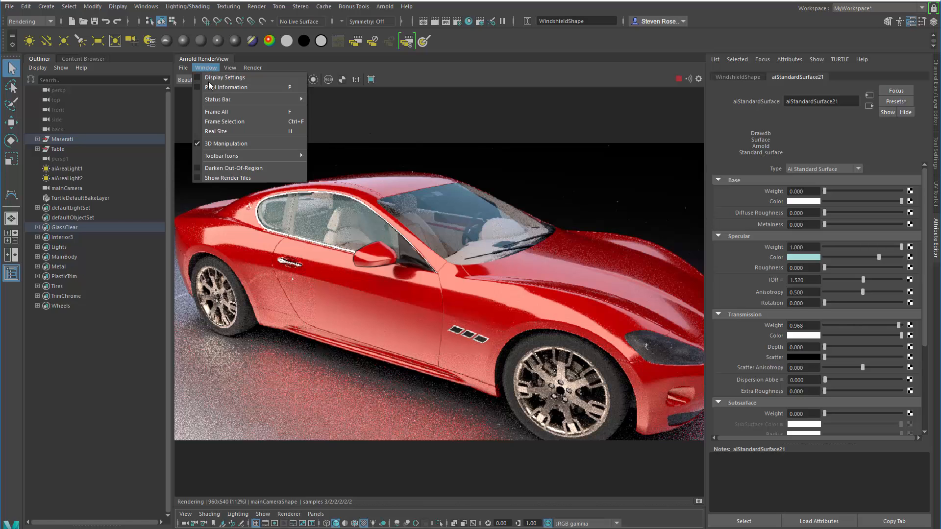
mouse_move(219, 156)
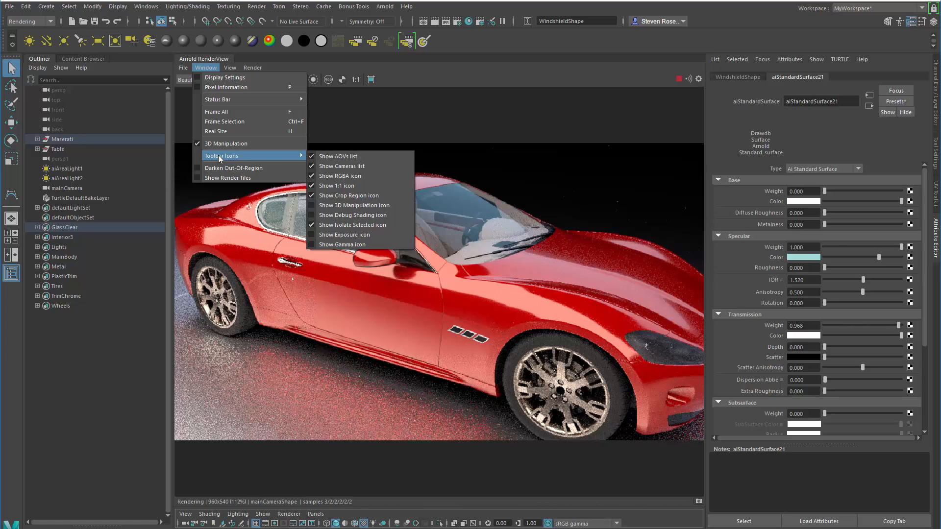
click(356, 206)
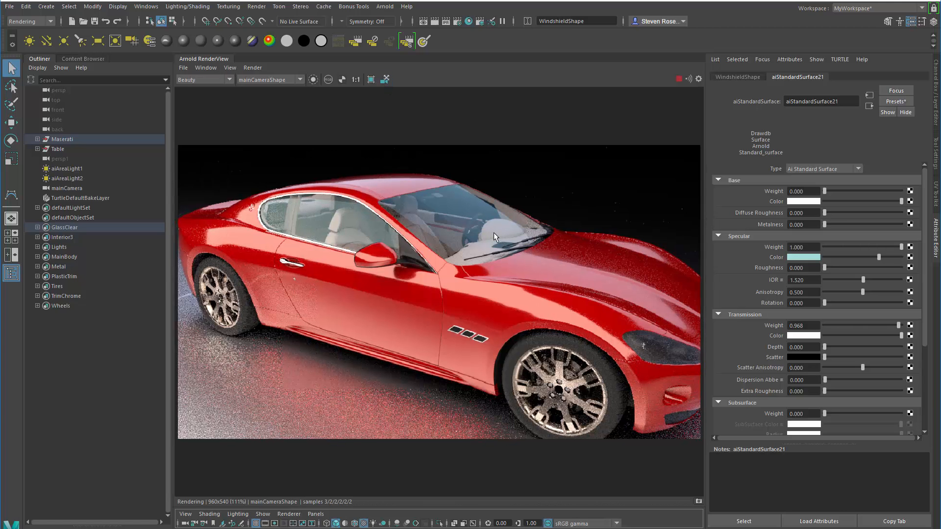
scroll(493, 232, down, 2)
alt+middle_drag(524, 214, 451, 225)
alt+right_drag(451, 226, 405, 248)
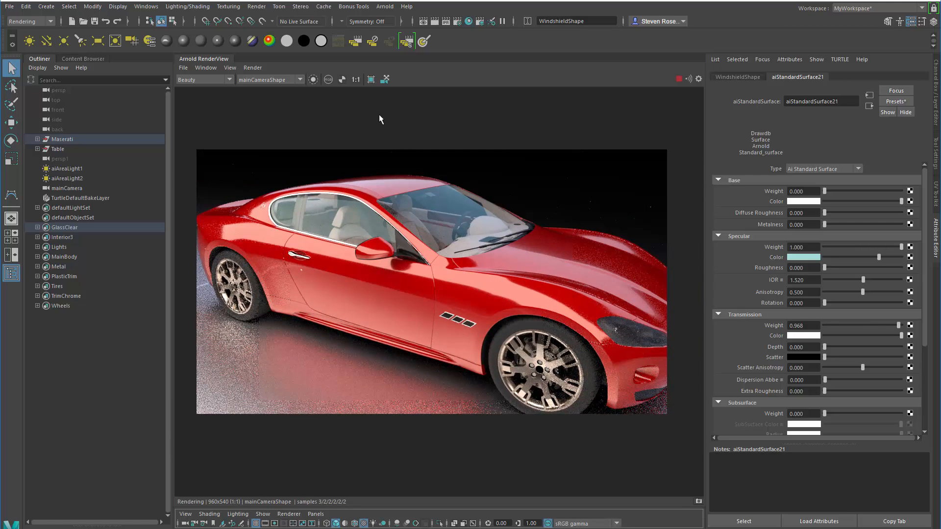
Step: Enable 3D Manipulation from its new shortcut and orbit the camera toward the car's front directly in the render image
click(385, 80)
alt+drag(463, 286, 437, 287)
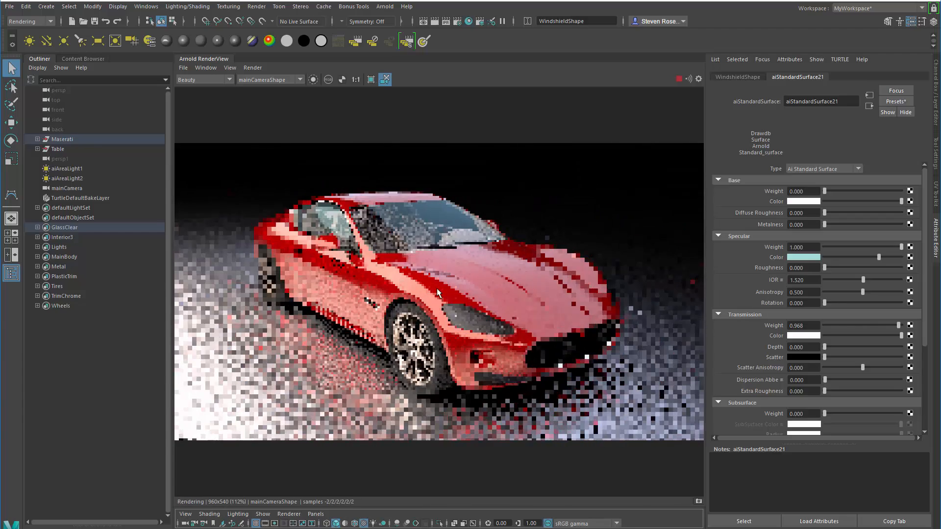
Step: Turn on the Show Exposure icon and Show Gamma icon options for the Arnold RenderView
click(202, 67)
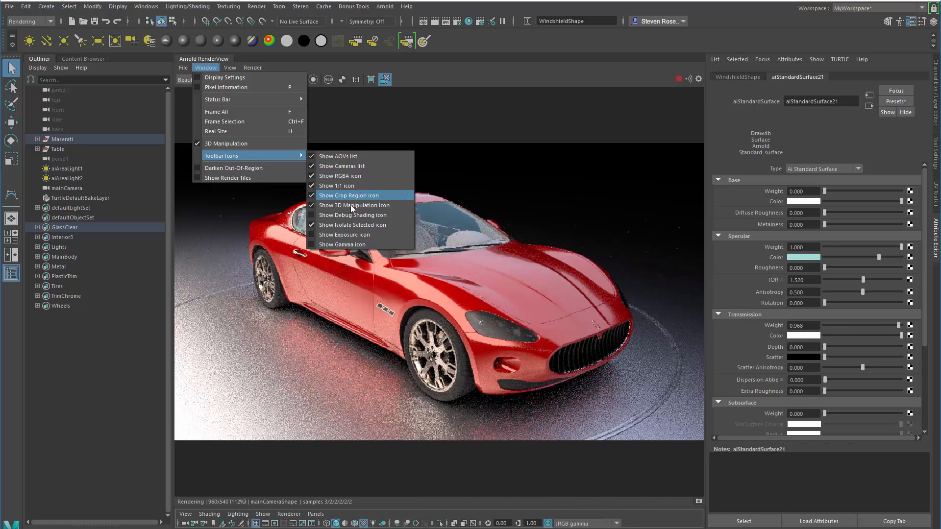
click(313, 234)
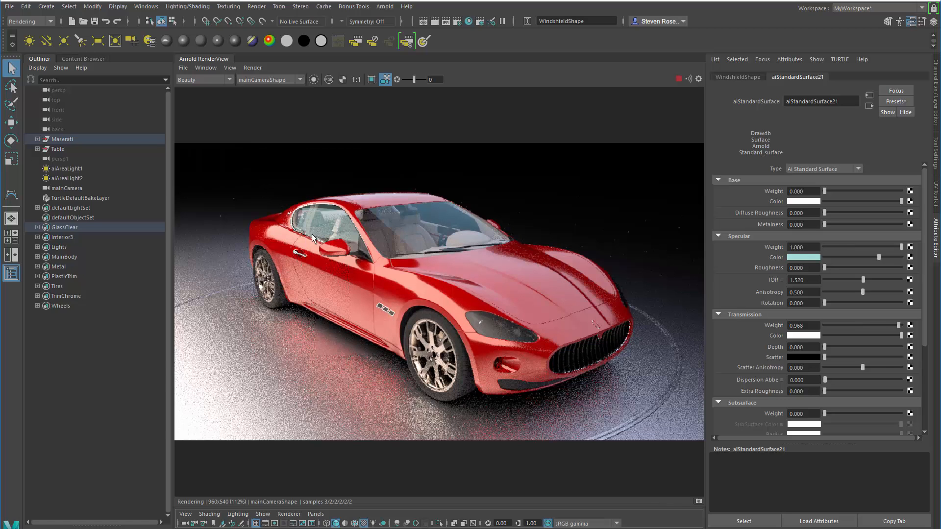
click(206, 67)
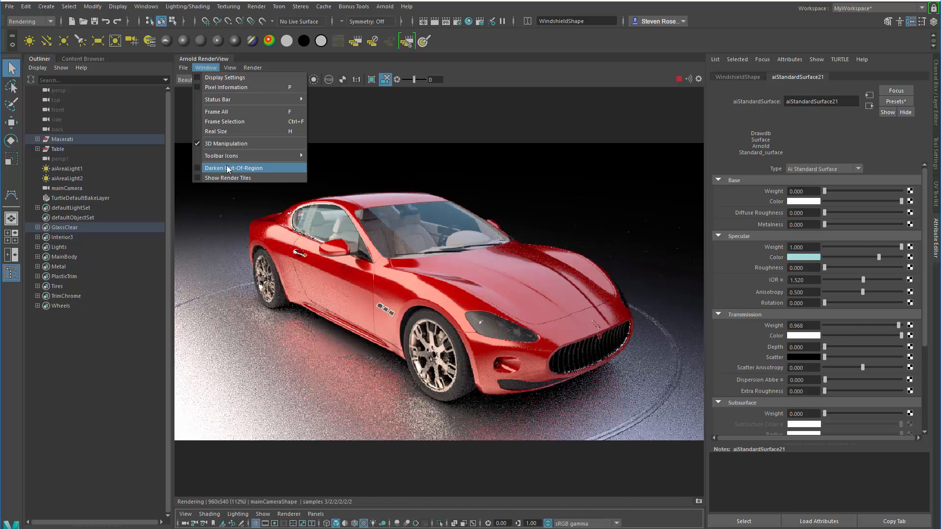
mouse_move(255, 155)
click(351, 245)
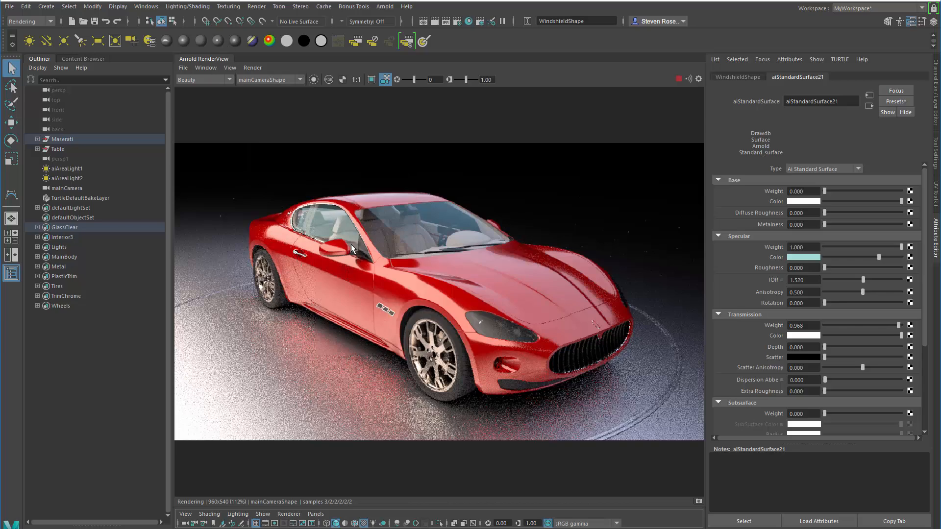
Step: Try render exposure 1.14 and viewport exposure 1.80 with gamma 1.40, viewing both panels together, and reset all of them to default
drag(415, 78, 415, 78)
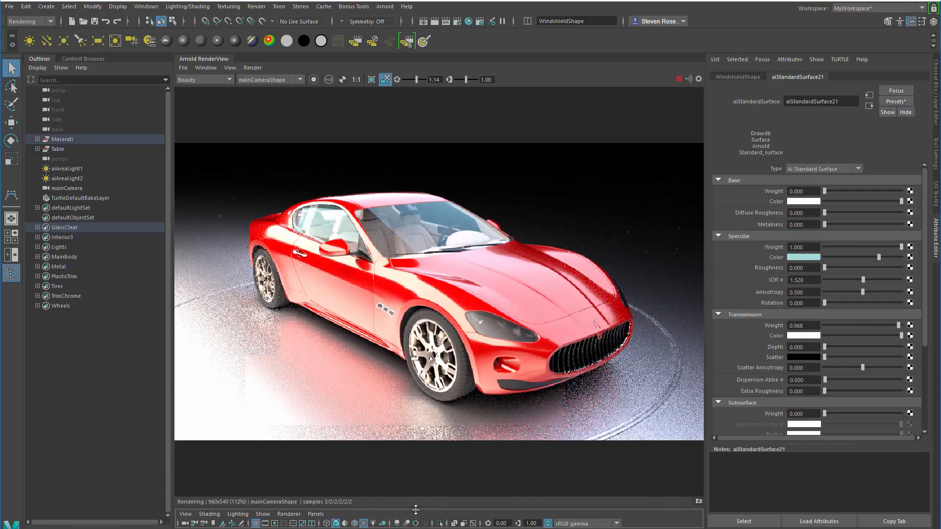
drag(416, 286, 417, 294)
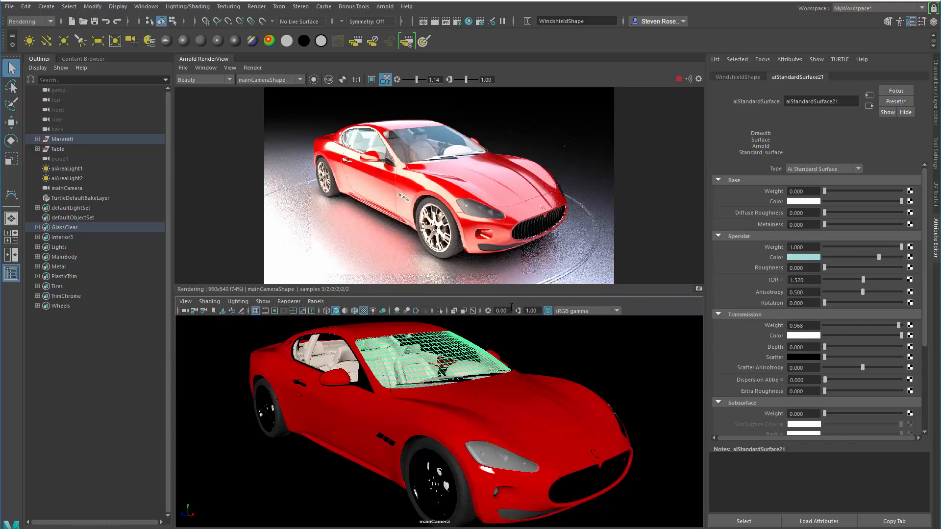
mouse_move(502, 312)
ctrl+mouse_down()
mouse_move(535, 309)
mouse_move(502, 308)
ctrl+mouse_up()
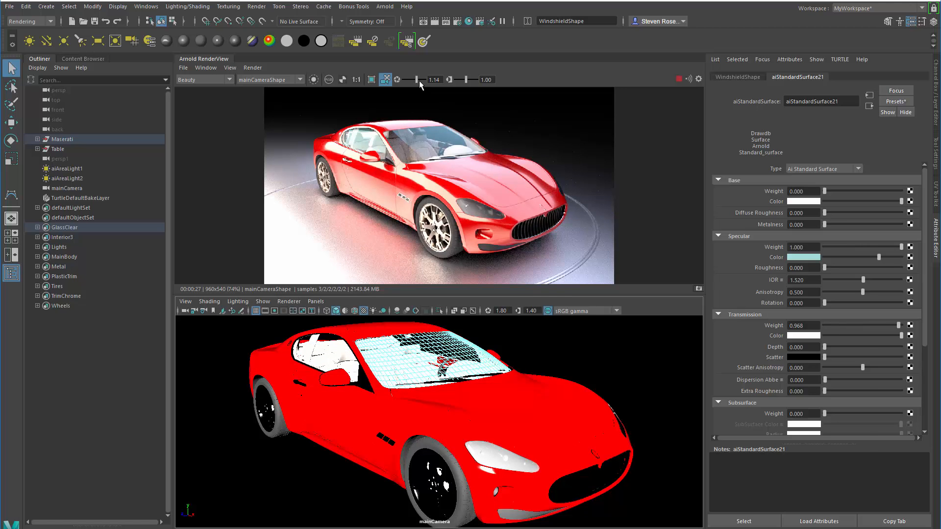
drag(415, 78, 416, 78)
click(488, 311)
click(518, 311)
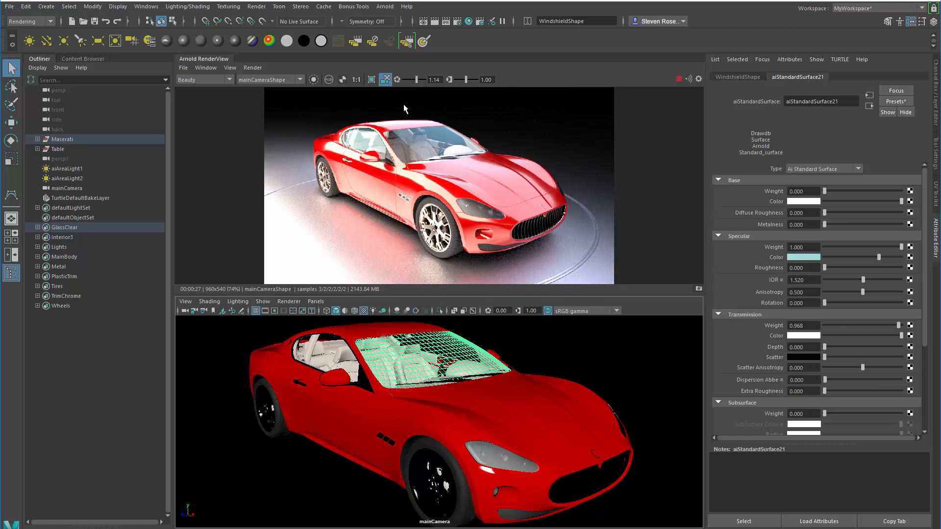
click(399, 79)
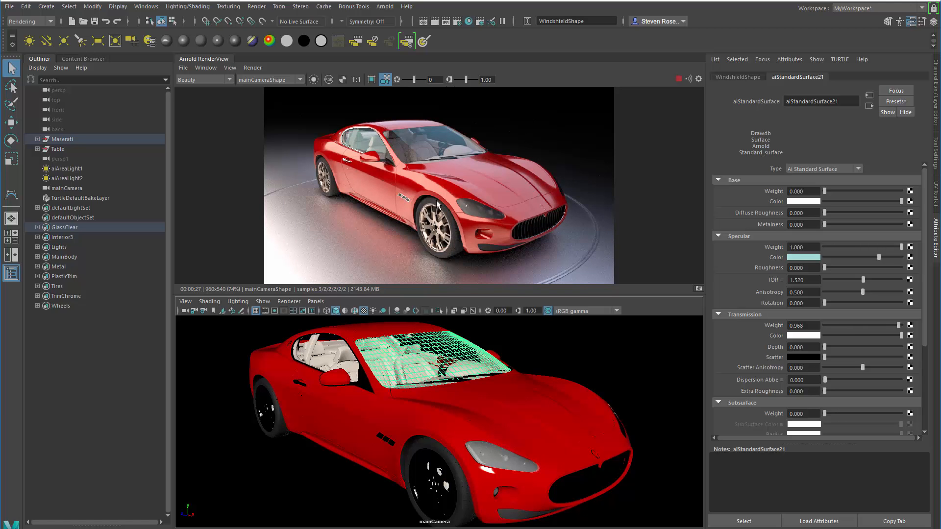
Step: Turn on the Show Debug Shading icon option for the Arnold RenderView
click(196, 67)
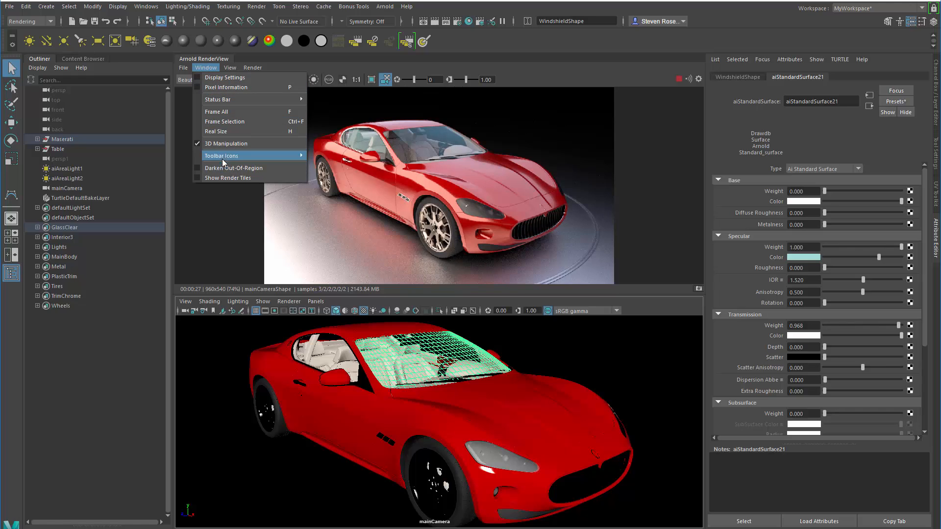
mouse_move(227, 155)
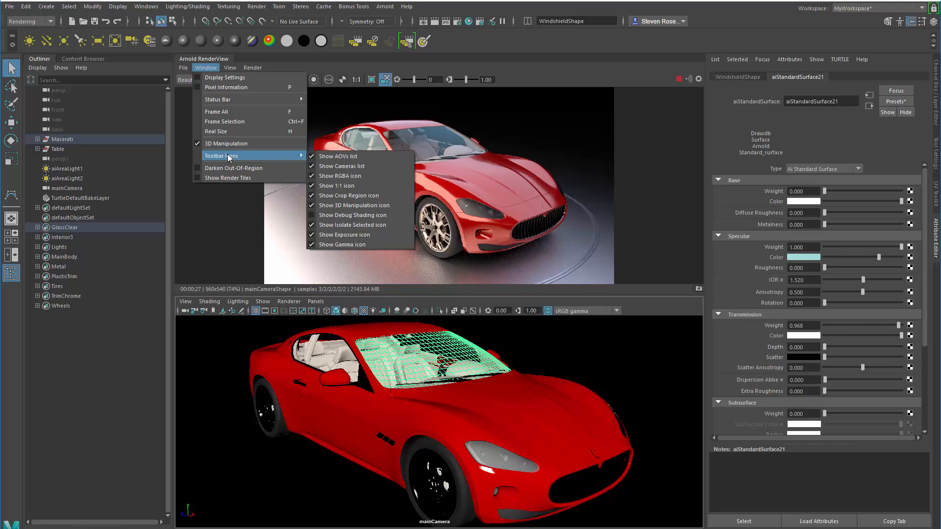
click(338, 216)
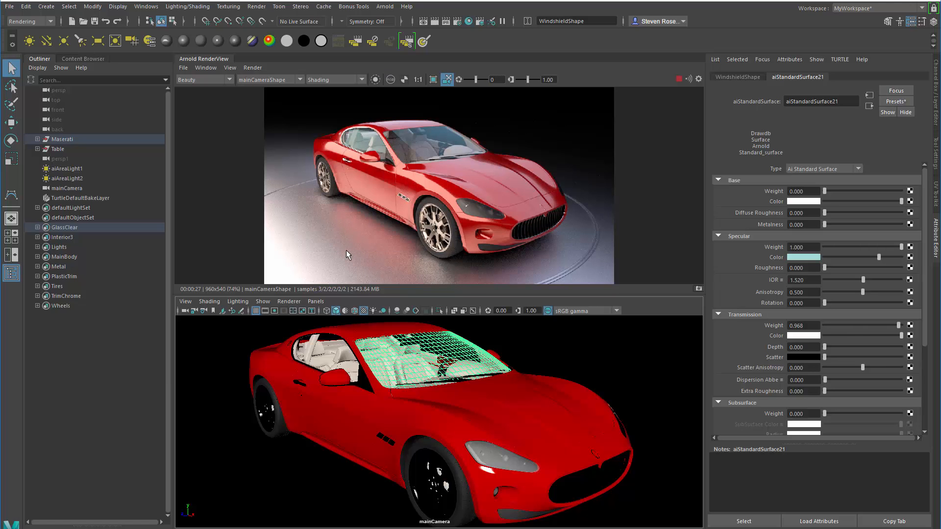
Step: Preview the render in the Basic debug shading mode and return it to Shading
click(338, 79)
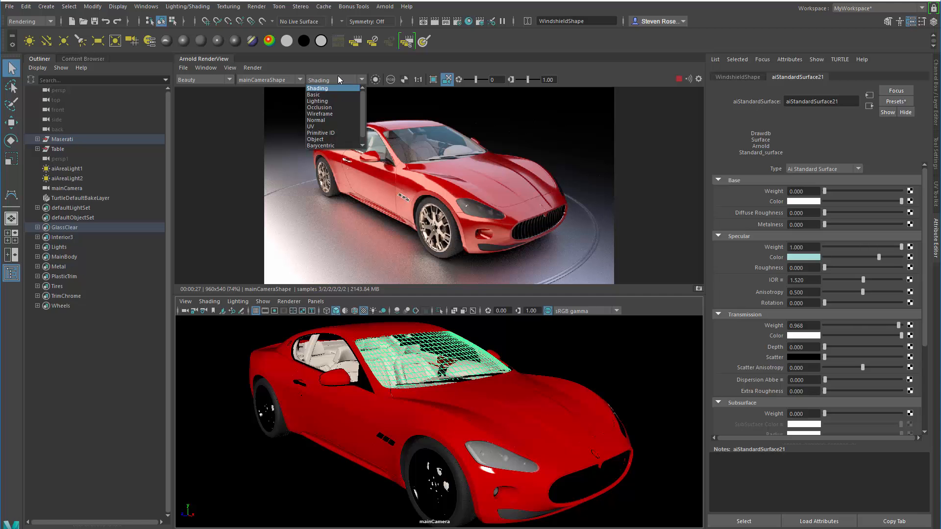
click(322, 95)
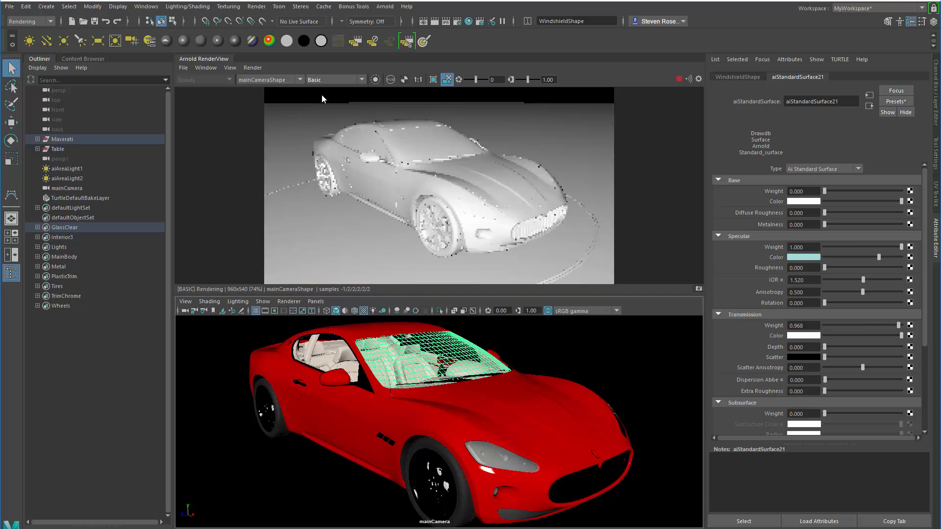
click(322, 79)
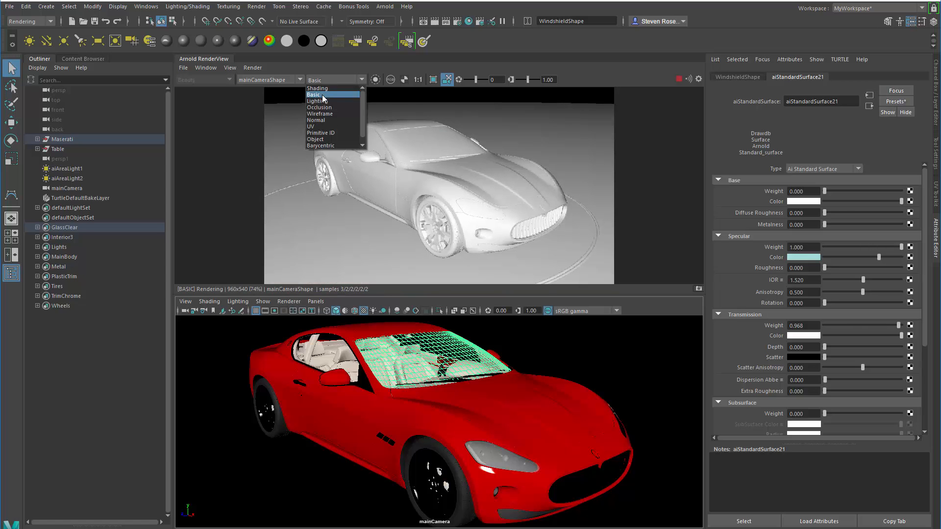
click(322, 90)
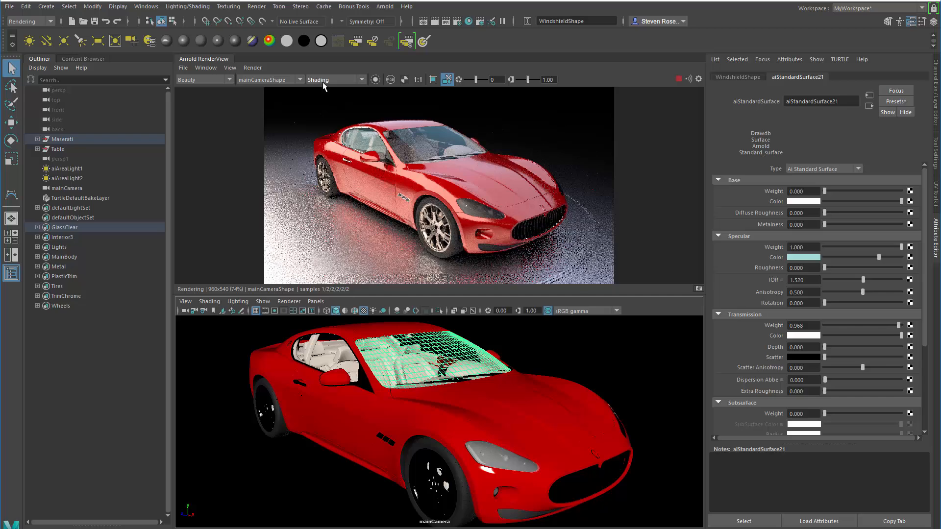
Step: Orbit the camera closer around the car in the render image and switch the debug shading mode to Basic
alt+drag(374, 200, 417, 160)
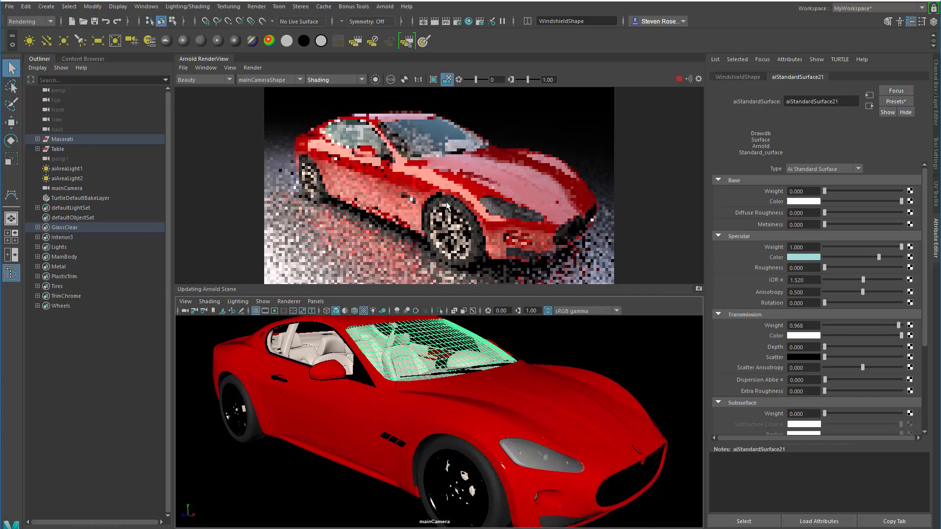
click(325, 79)
click(320, 94)
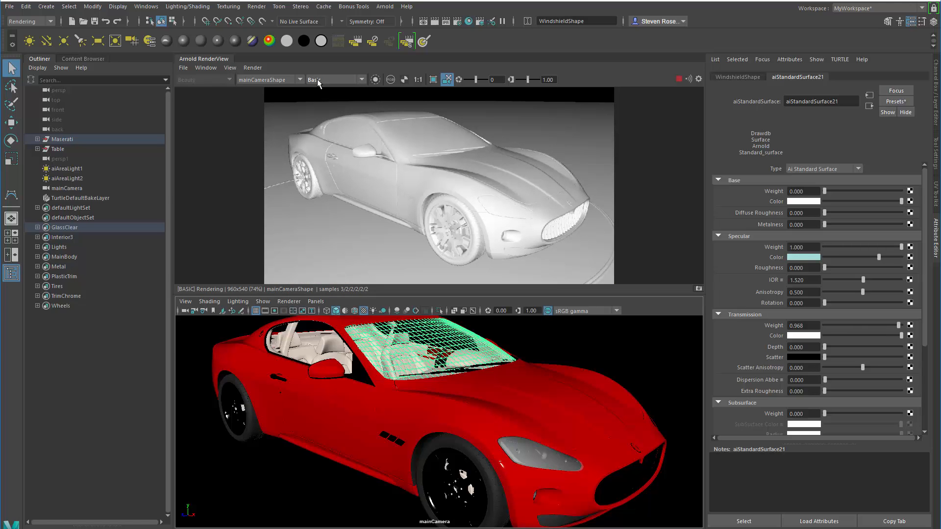
Step: View the car in the Lighting and Occlusion debug shading modes, orbiting the camera in the Occlusion render
click(317, 80)
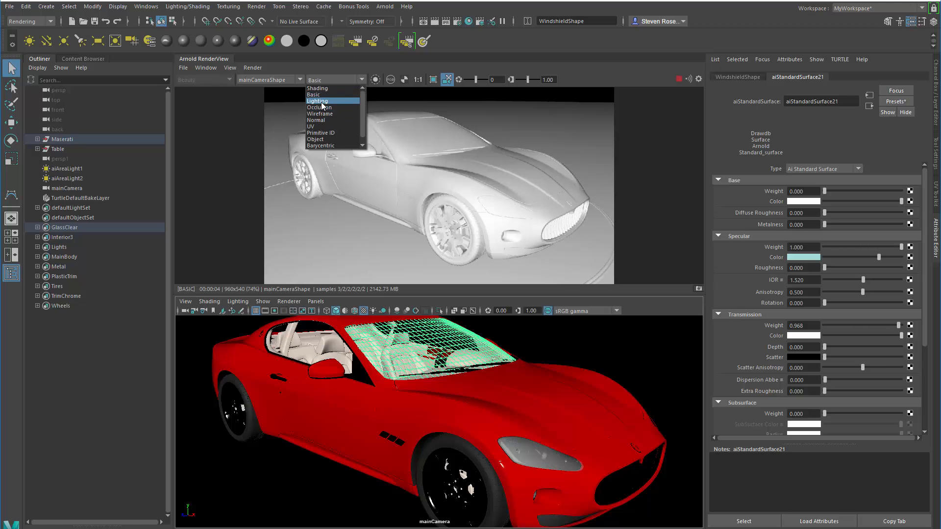
click(317, 101)
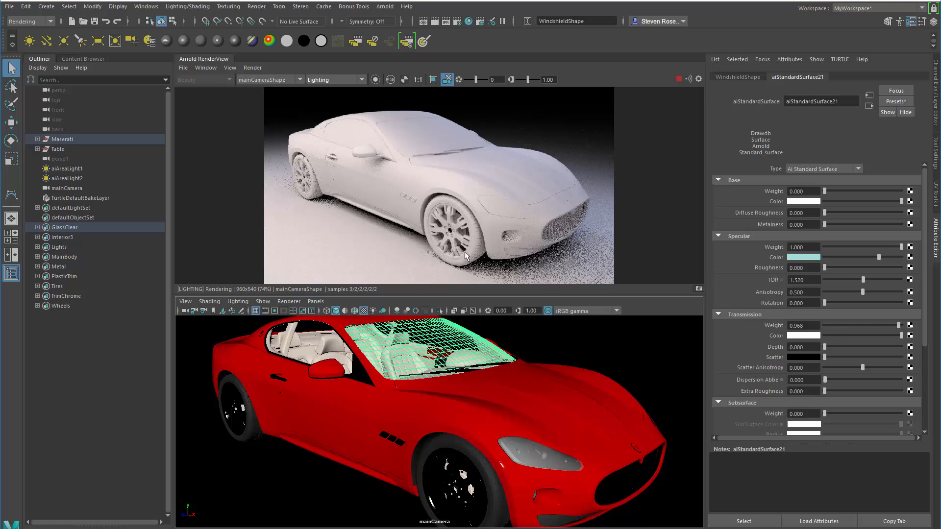
click(341, 81)
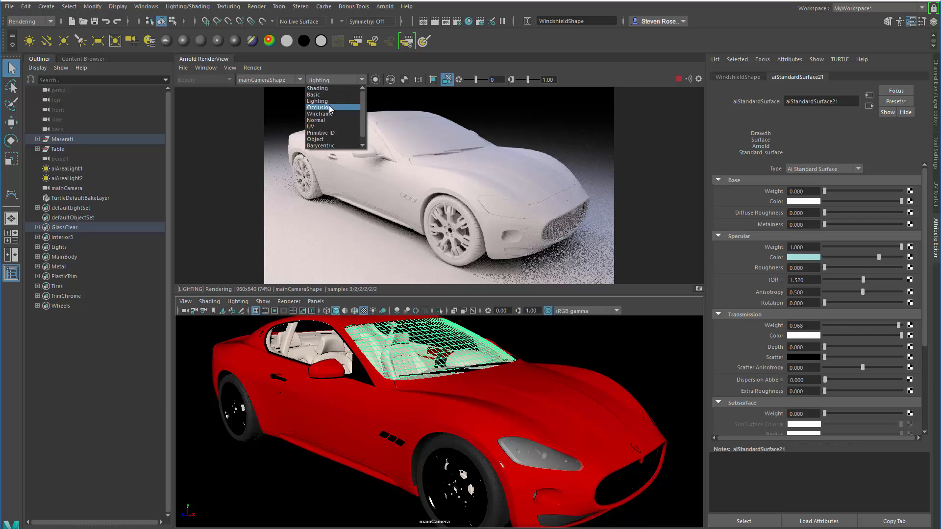
click(329, 108)
alt+drag(553, 216, 534, 213)
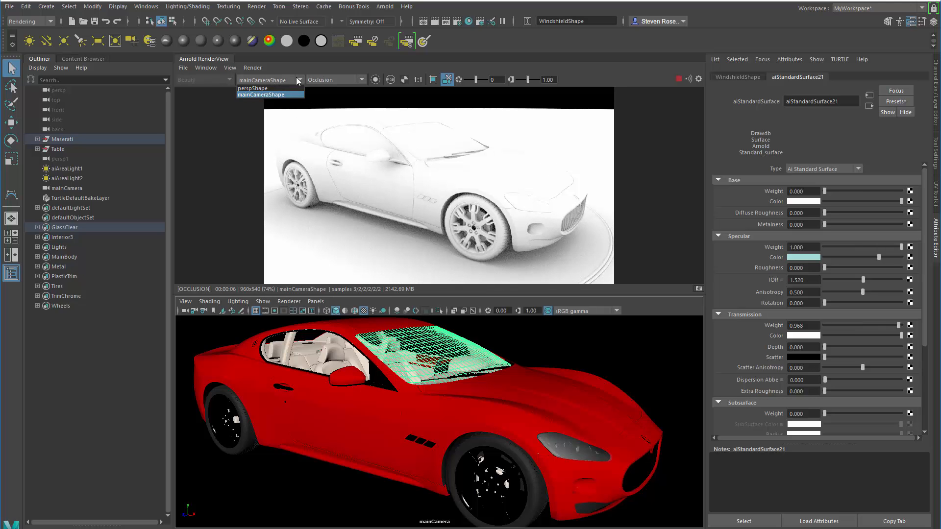
Step: View the car in the Wireframe, Normal and UV debug shading modes
click(336, 80)
click(324, 114)
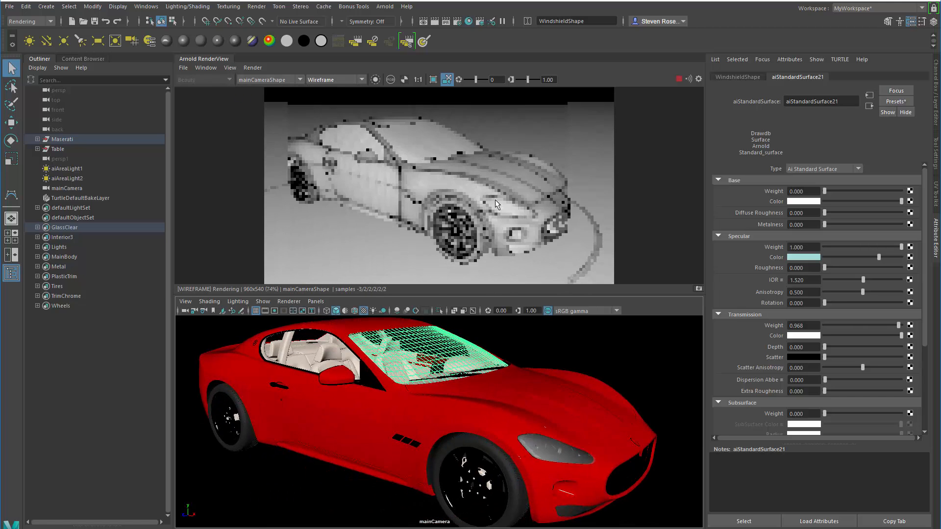
click(348, 79)
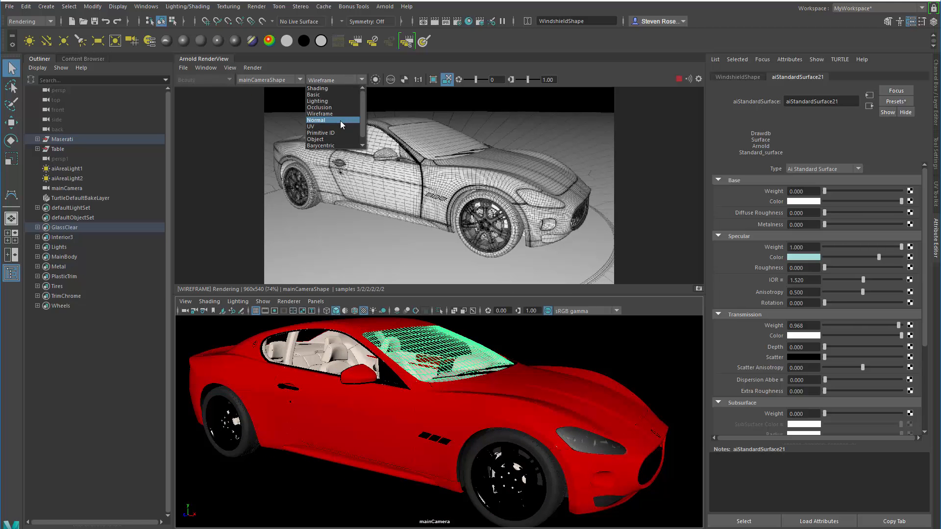
click(341, 120)
click(330, 80)
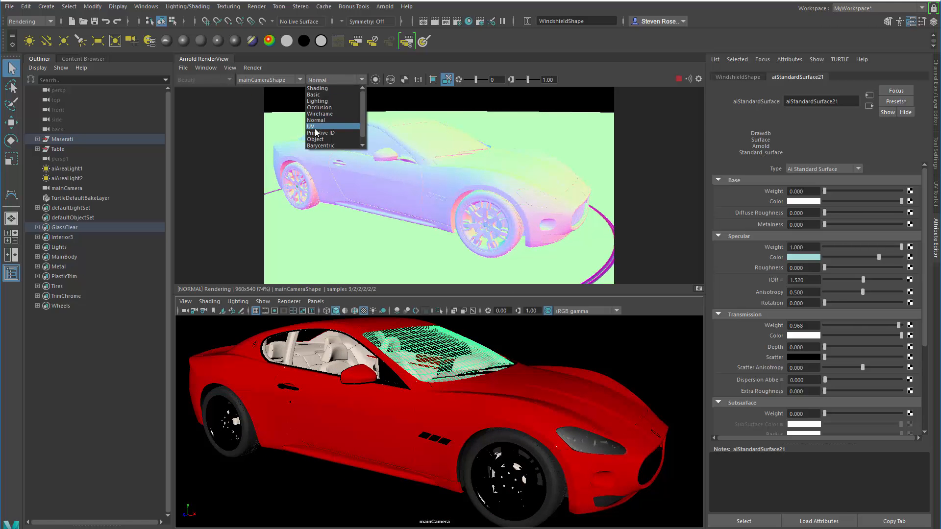
click(316, 126)
Step: View the car in the Primitive ID and Object debug shading modes, and return the render to Shading
click(317, 78)
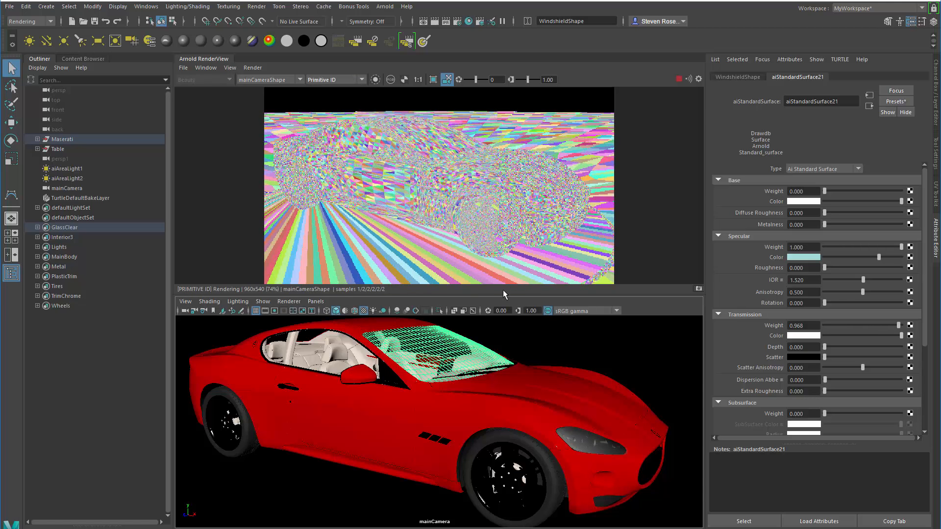
click(352, 77)
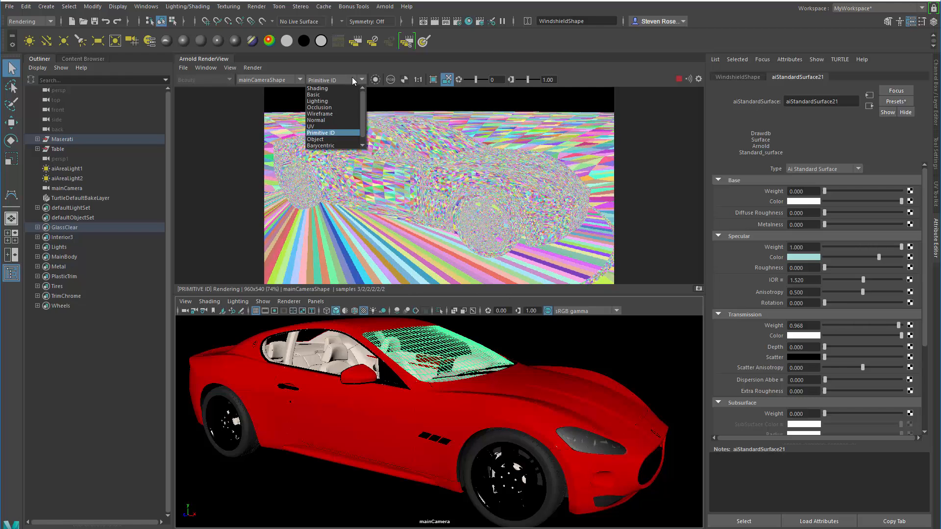
click(315, 139)
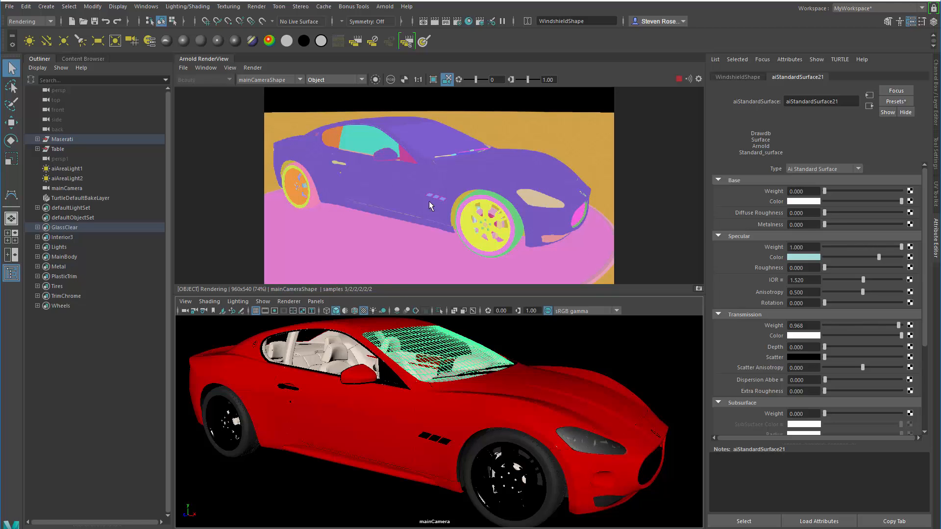
click(325, 80)
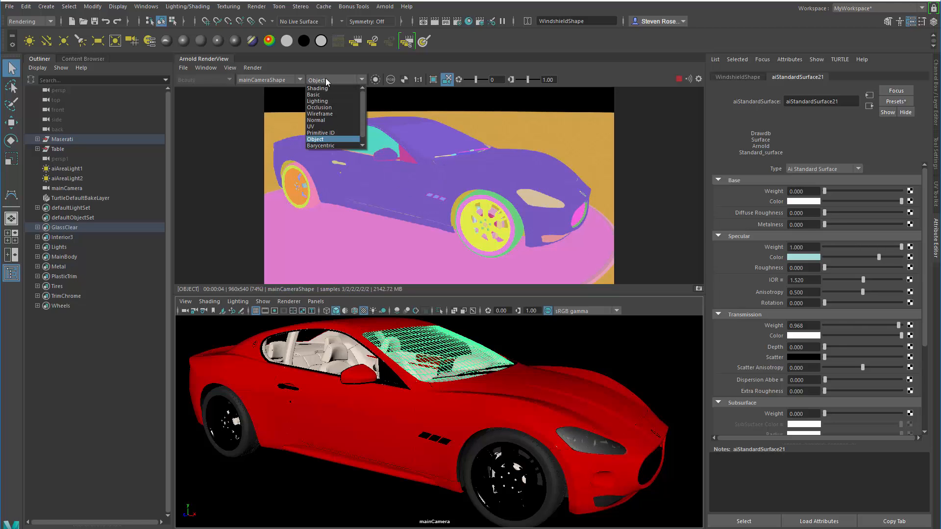
click(325, 88)
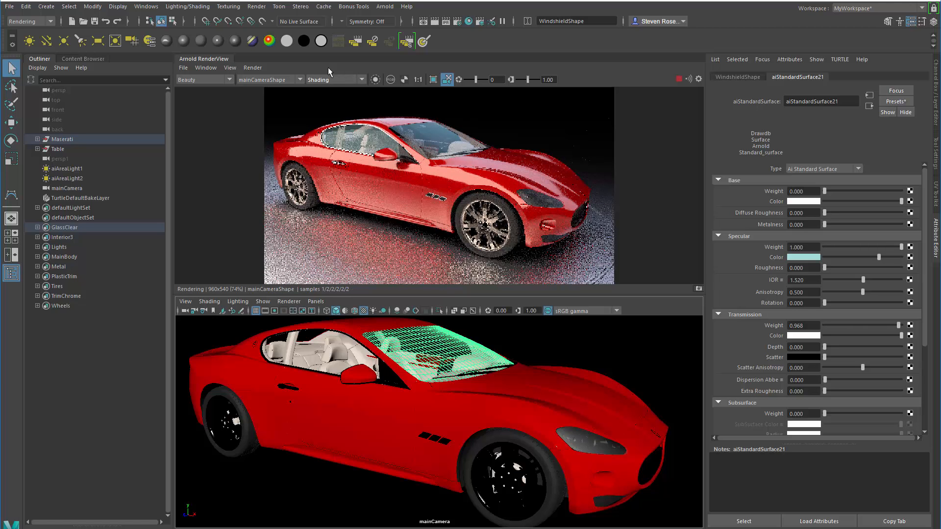
Step: Turn off the Show Debug Shading icon option for the Arnold RenderView
click(213, 67)
mouse_move(235, 157)
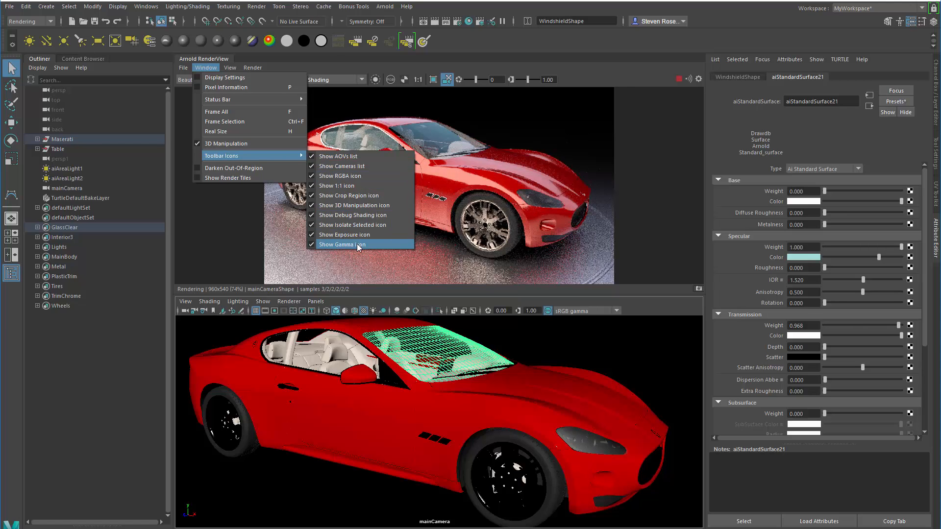
click(352, 215)
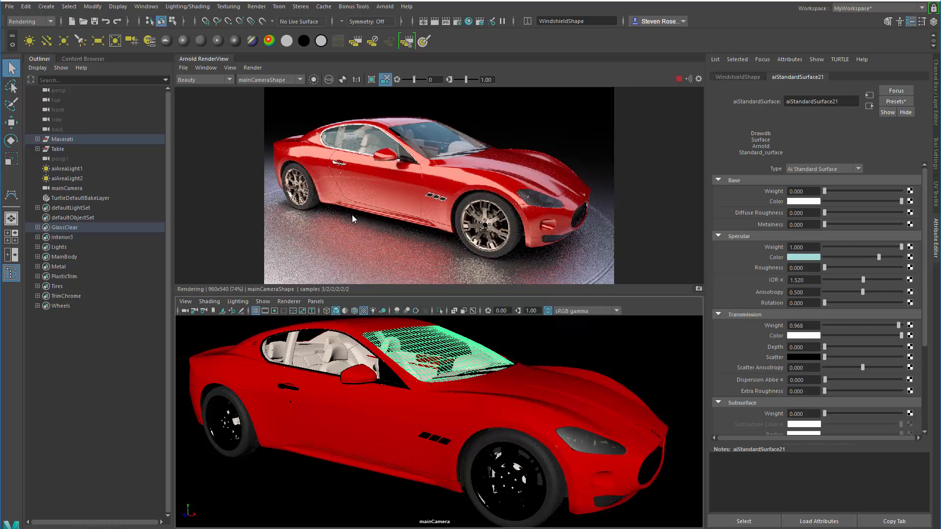
Step: Step through the rendered image's individual color channels, examining the red and blue channels
click(341, 81)
click(342, 80)
click(328, 79)
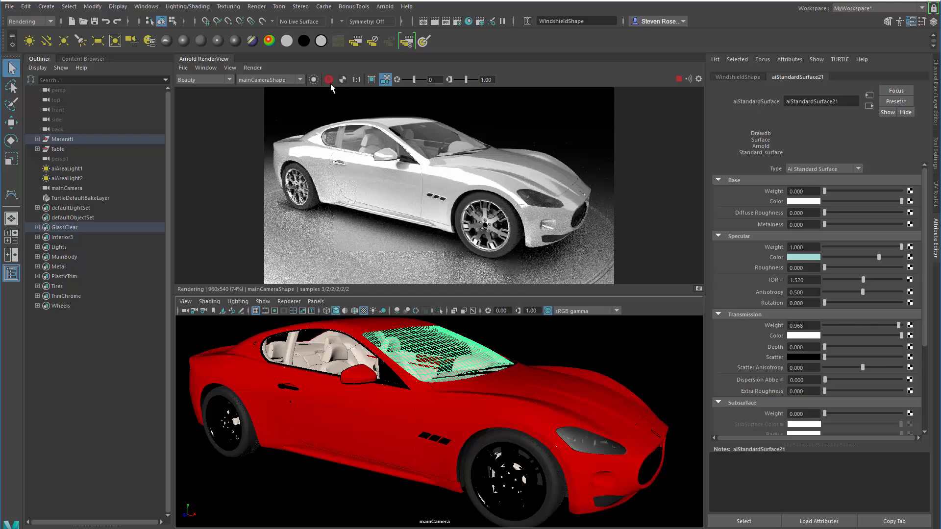
click(328, 80)
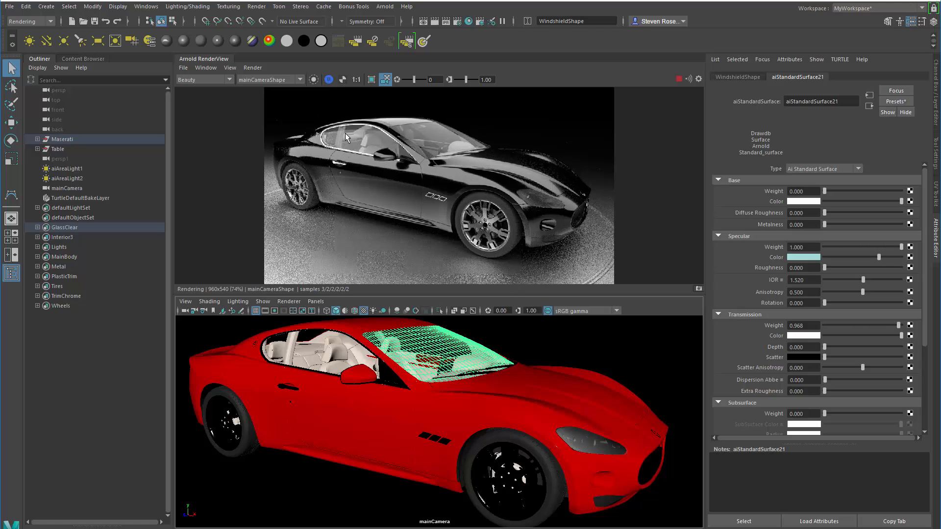
Step: Check the alpha channel of the rendered image and return the render to full RGB color
click(328, 79)
click(328, 80)
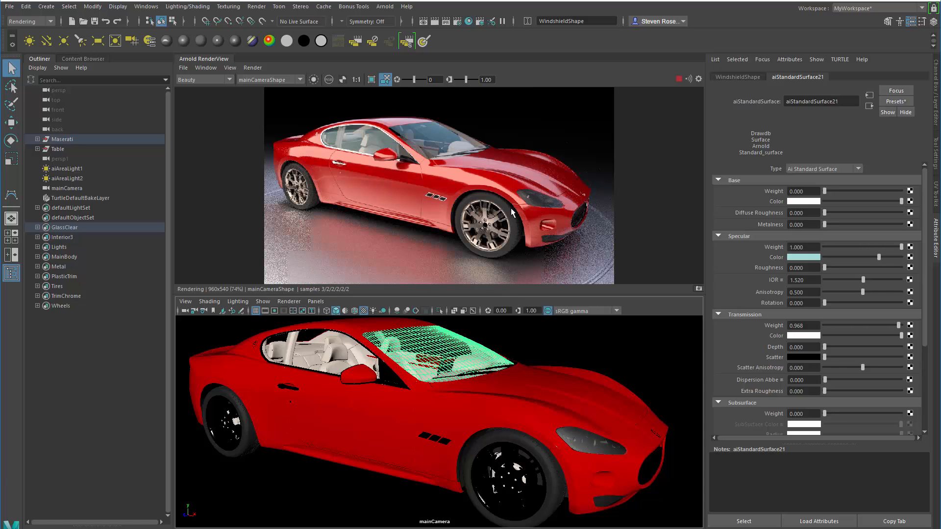
click(343, 80)
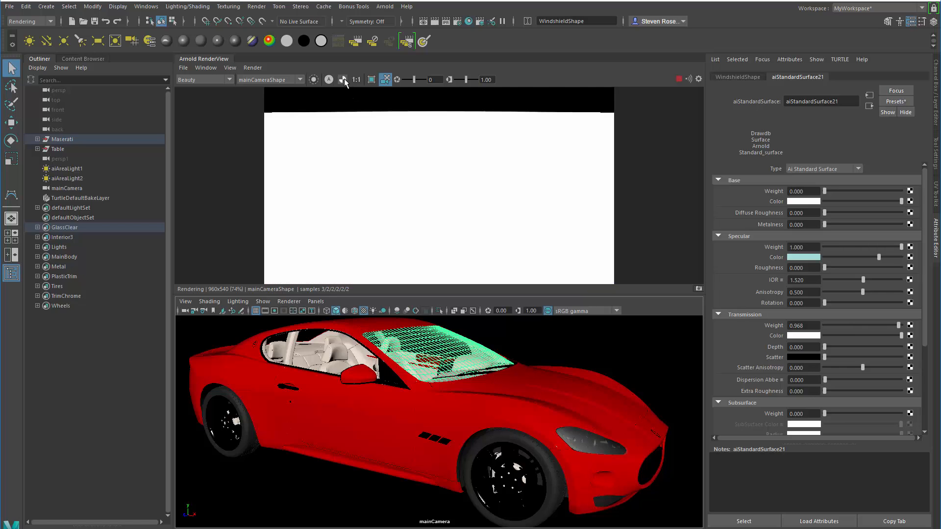
click(343, 80)
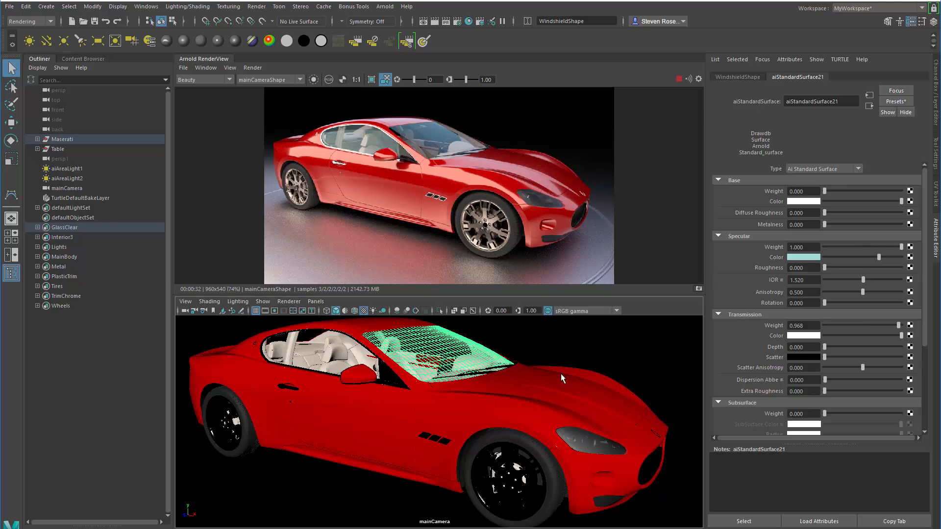
Step: Hide the Table group that contains the ground beneath the car
click(591, 343)
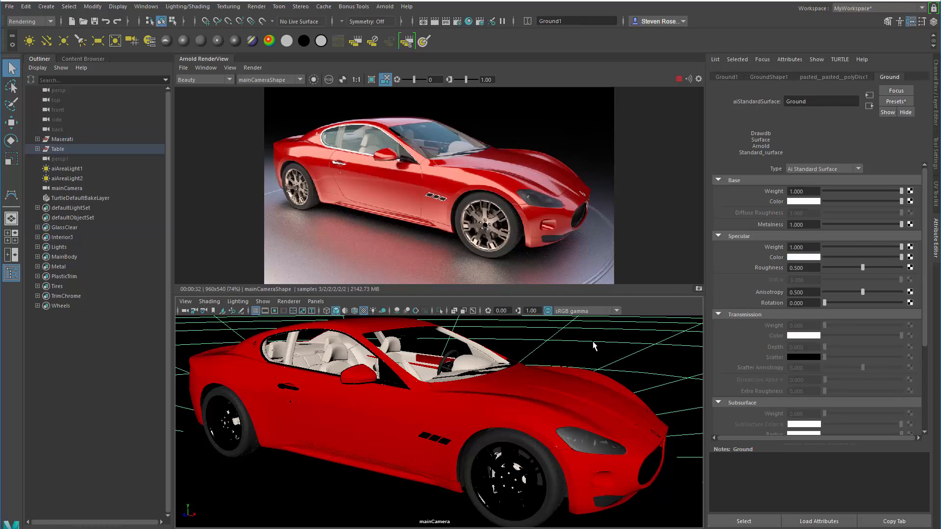
scroll(592, 346, down, 3)
key(Up)
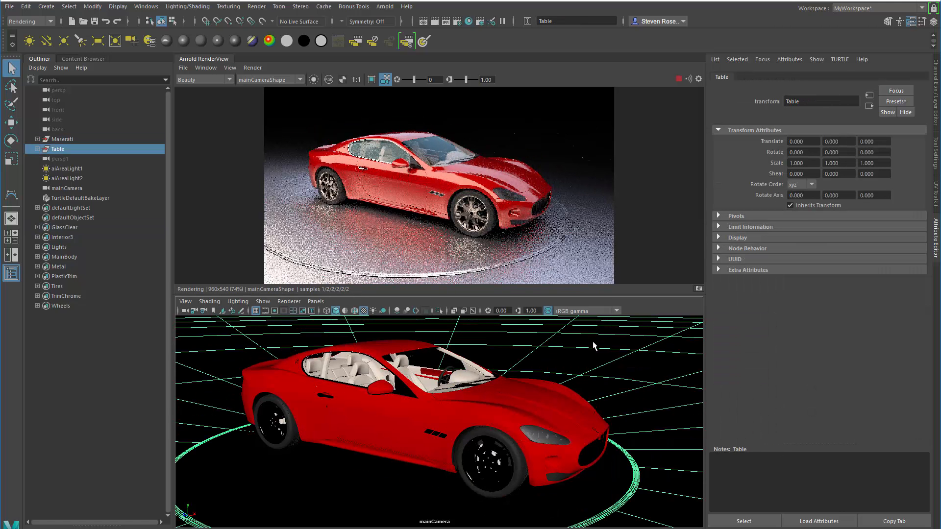
key(ctrl+h)
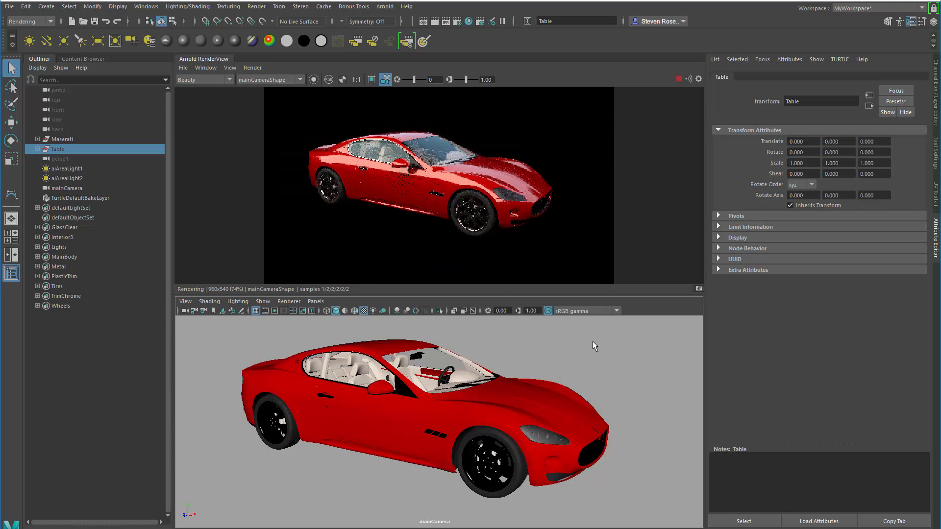
Step: Compare the car's alpha channel with its full-color render, and toggle the render's background display
click(328, 80)
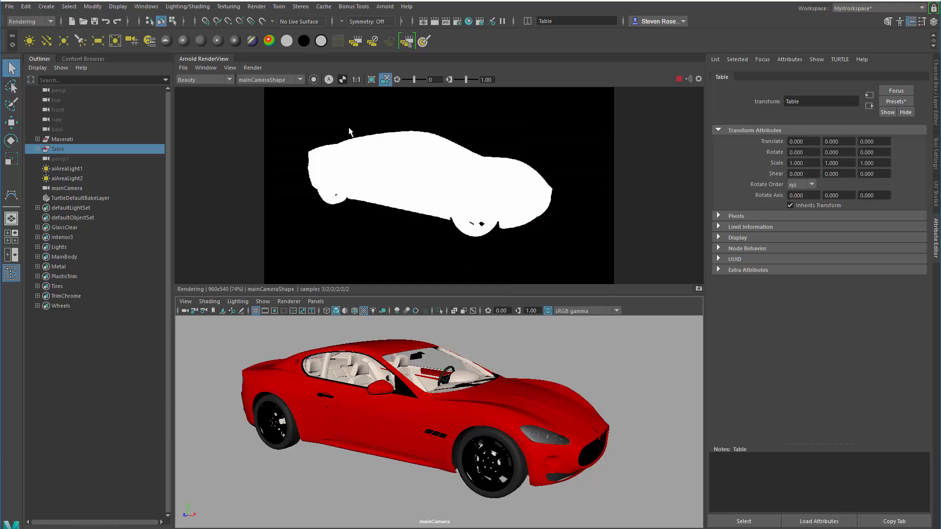
click(341, 80)
click(341, 80)
click(341, 79)
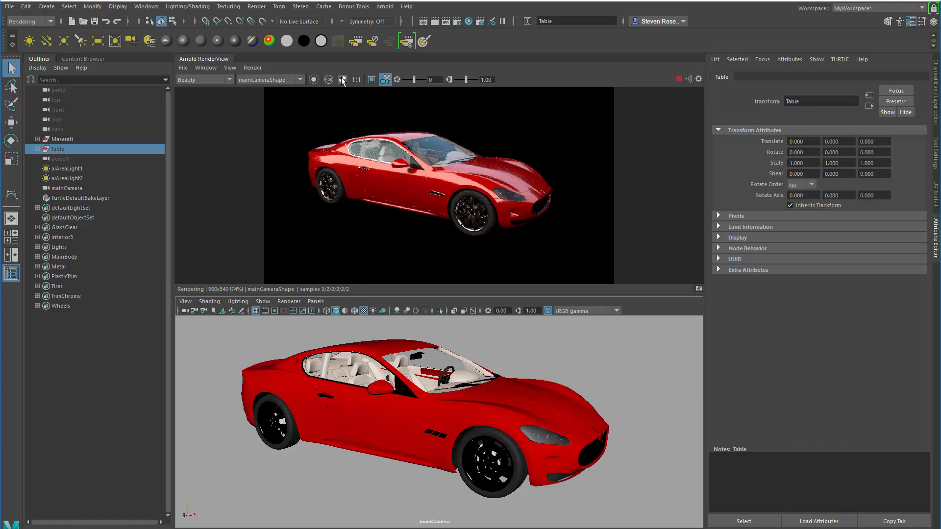
click(342, 78)
click(342, 79)
click(345, 79)
click(344, 77)
Step: Undo the hiding of the Table group
key(ctrl+z)
key(ctrl+z)
key(ctrl+z)
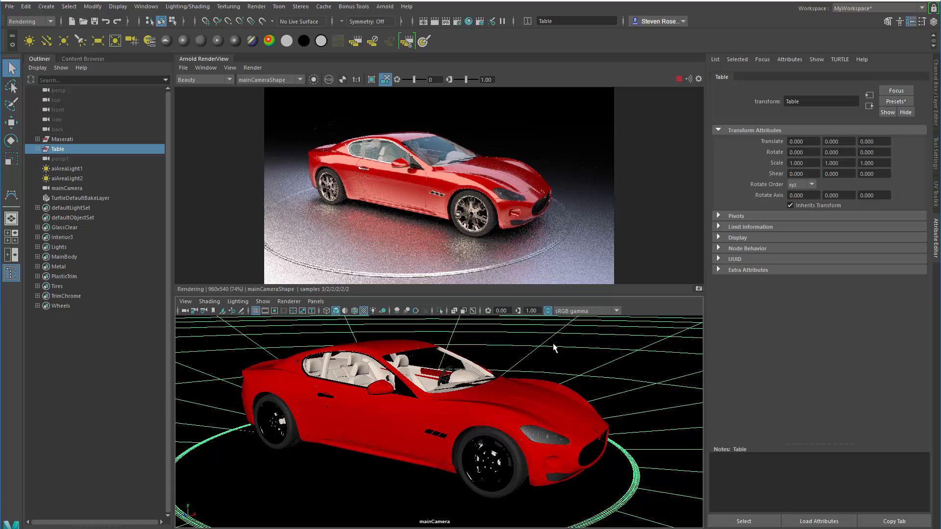
Step: Turn on isolation of the selected object in the Arnold RenderView and render only the car's Body
click(313, 79)
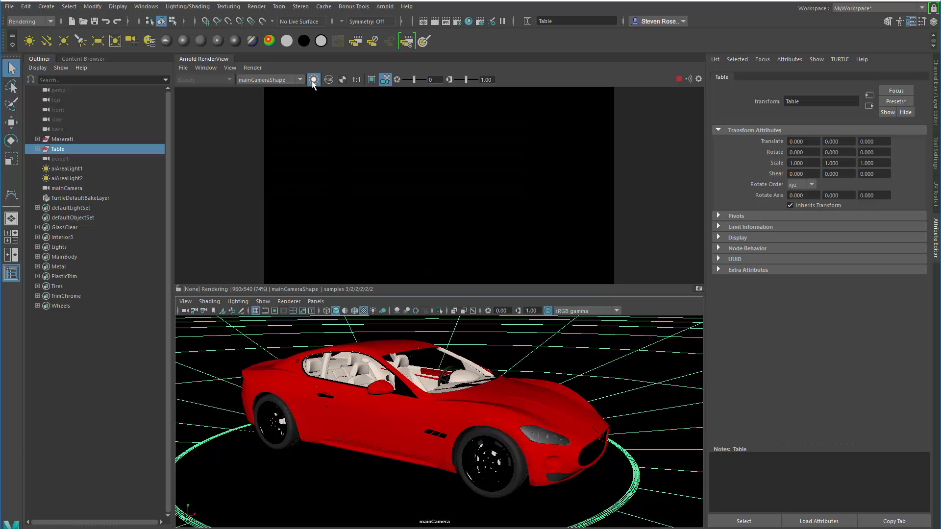
click(517, 392)
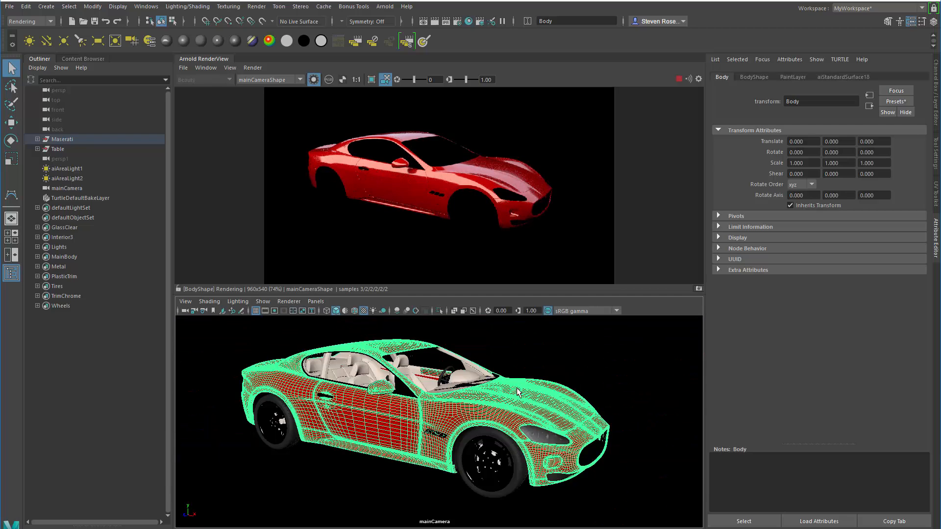
alt+right_drag(511, 394, 483, 404)
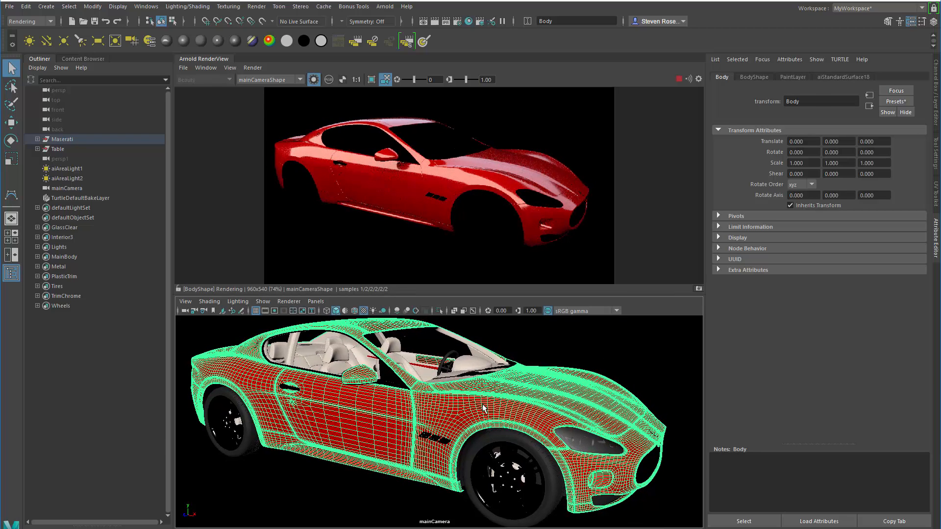
Step: Render the car's Body together with the Platform in isolation from a different angle, and turn isolation off
key(ctrl+z)
click(553, 383)
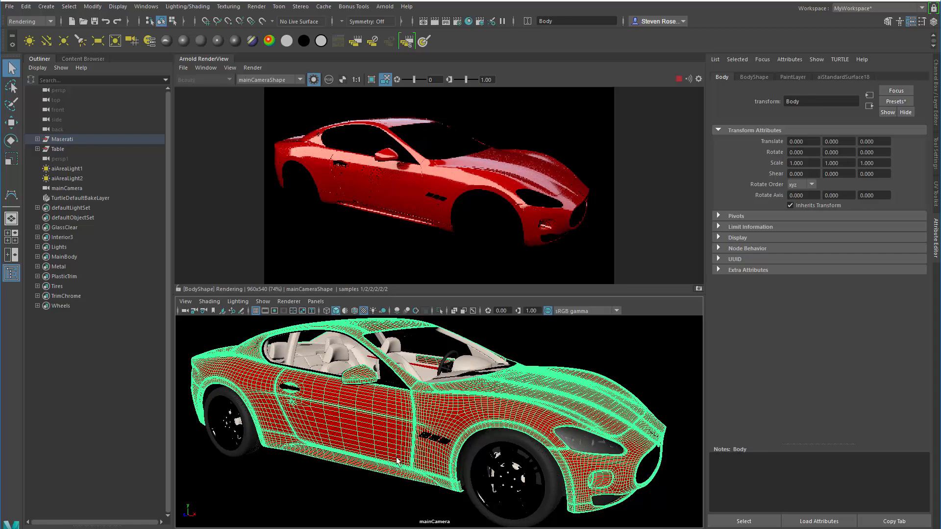
key(ctrl+z)
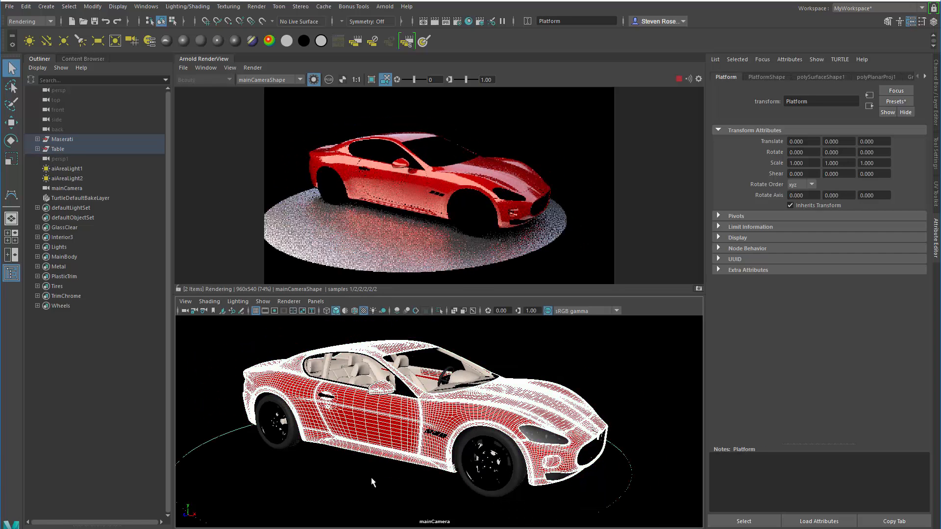
alt+drag(380, 407, 408, 413)
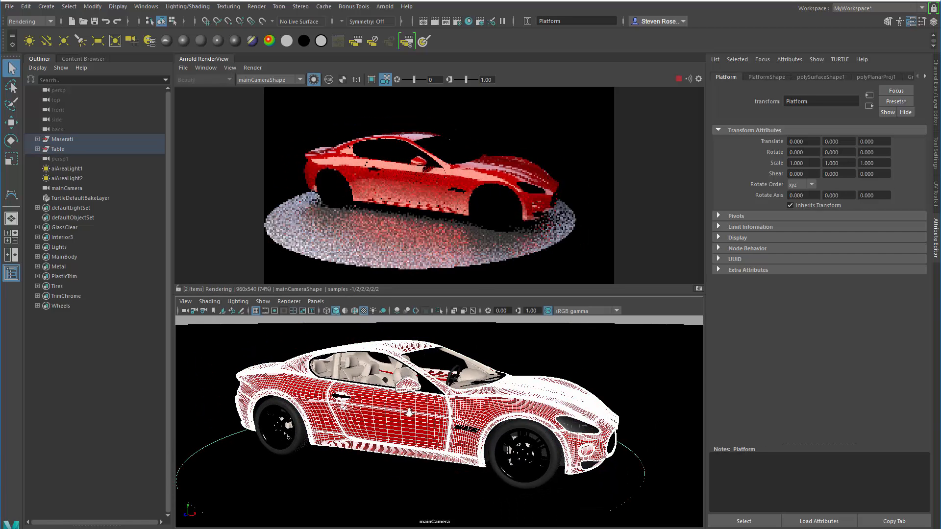
alt+right_drag(409, 412, 431, 420)
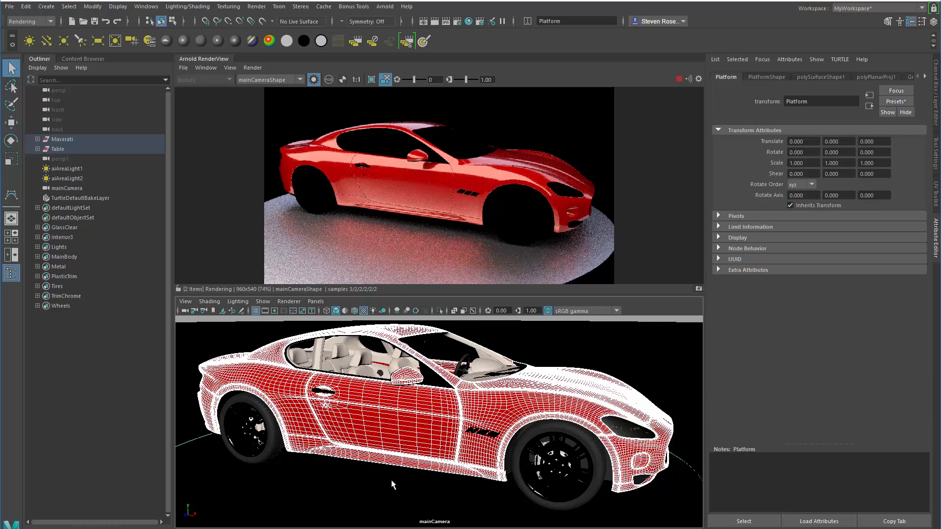
click(314, 80)
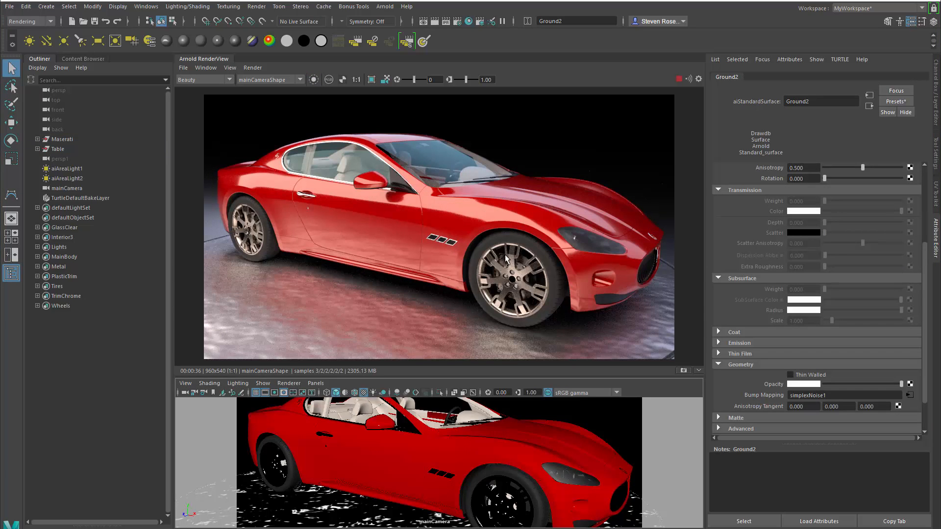
Step: Render the Ground2 material and the car's Body in isolation one after the other, and turn isolation off
click(314, 80)
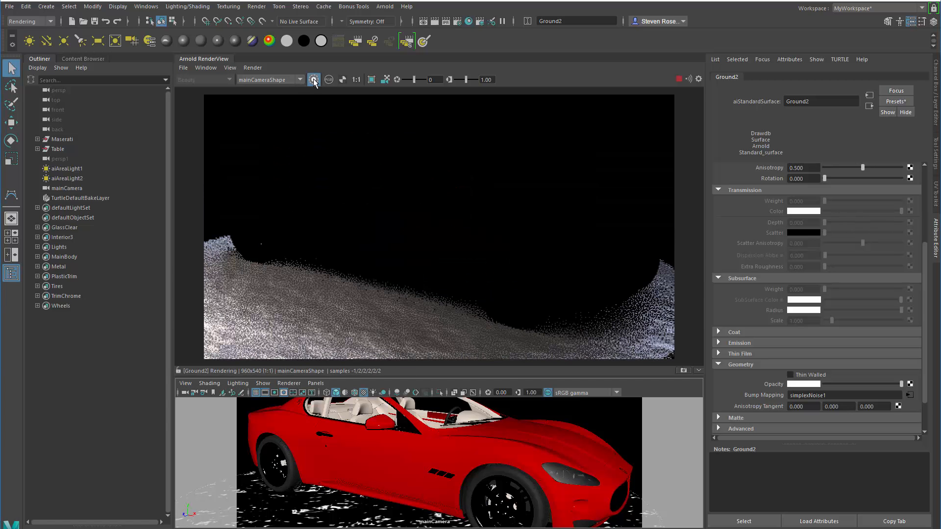
click(314, 80)
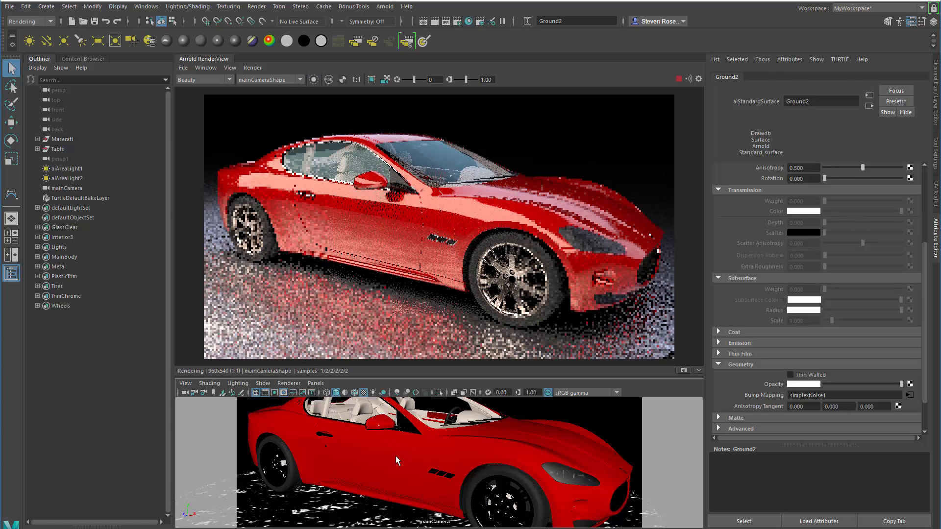
click(396, 459)
click(313, 80)
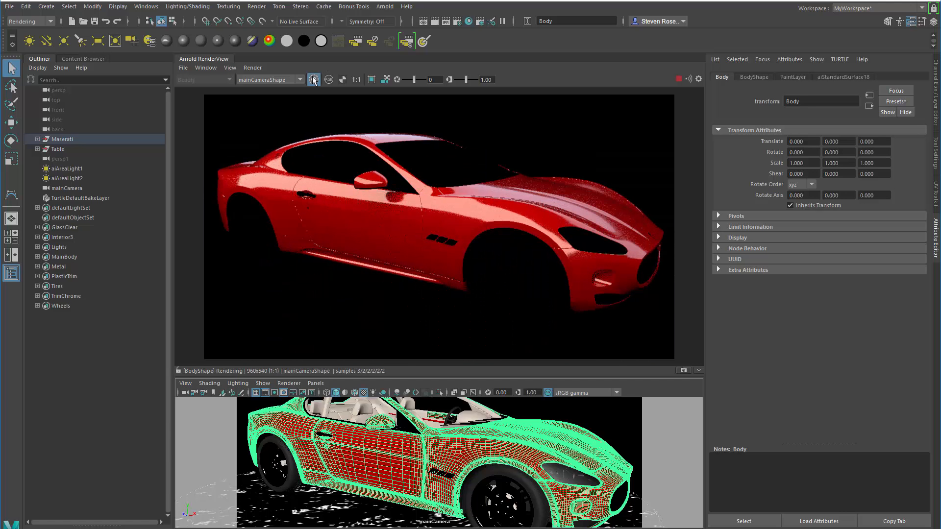
click(314, 80)
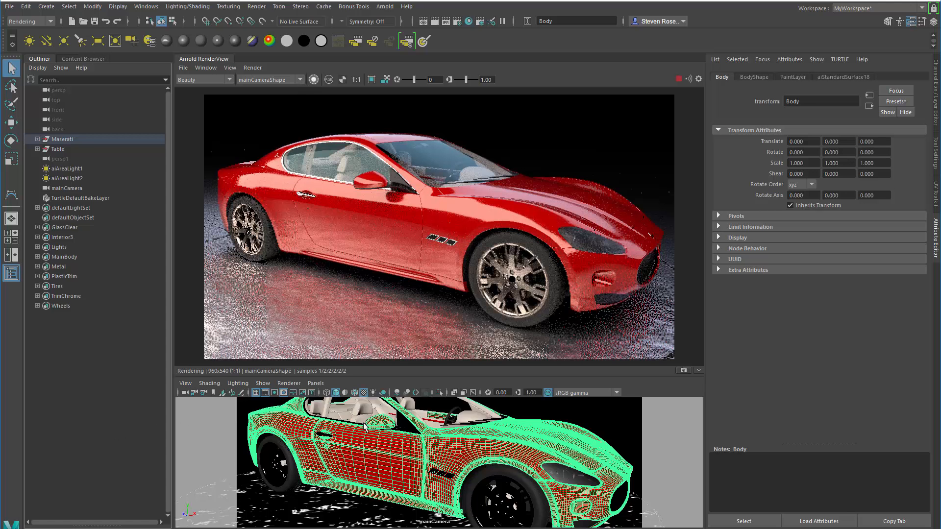
Step: Open the Hypershade, dock it alongside the Outliner, and narrow it so the Arnold RenderView has more room
click(469, 20)
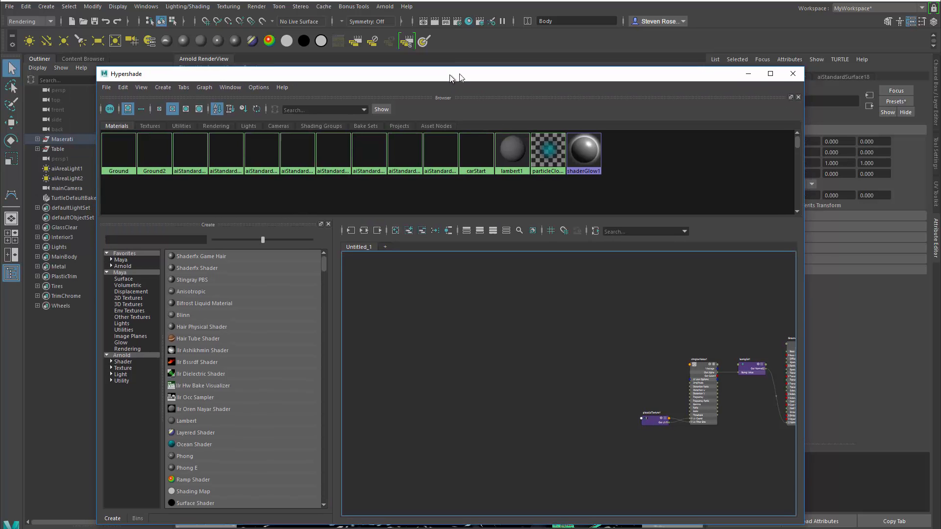
drag(459, 75, 472, 81)
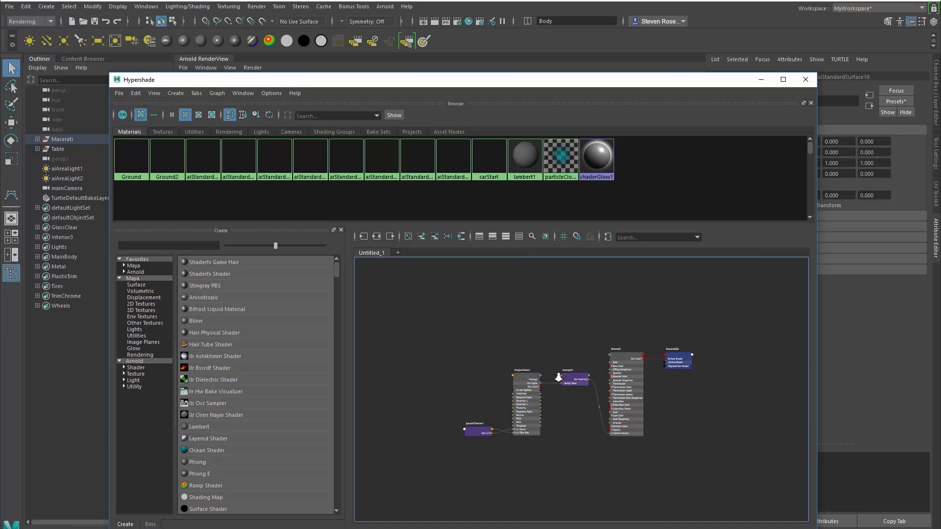
drag(418, 80, 63, 63)
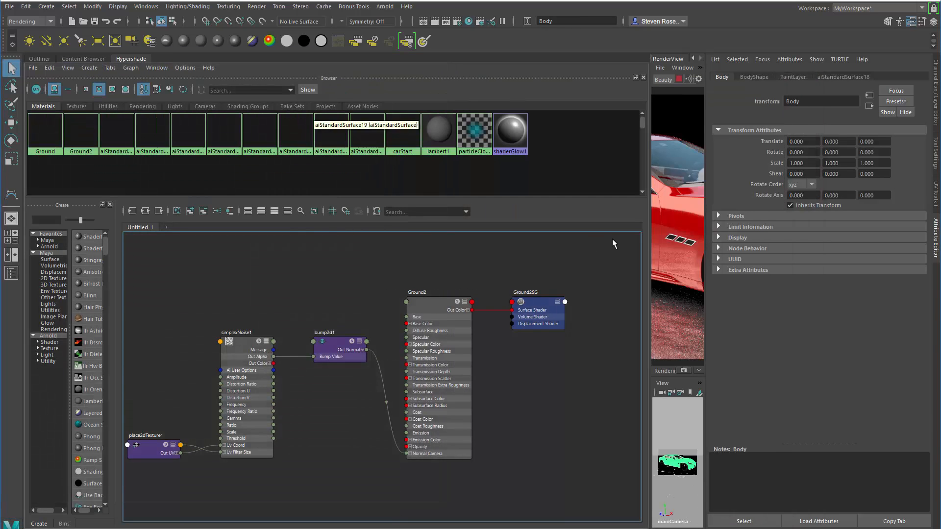
drag(649, 243, 324, 242)
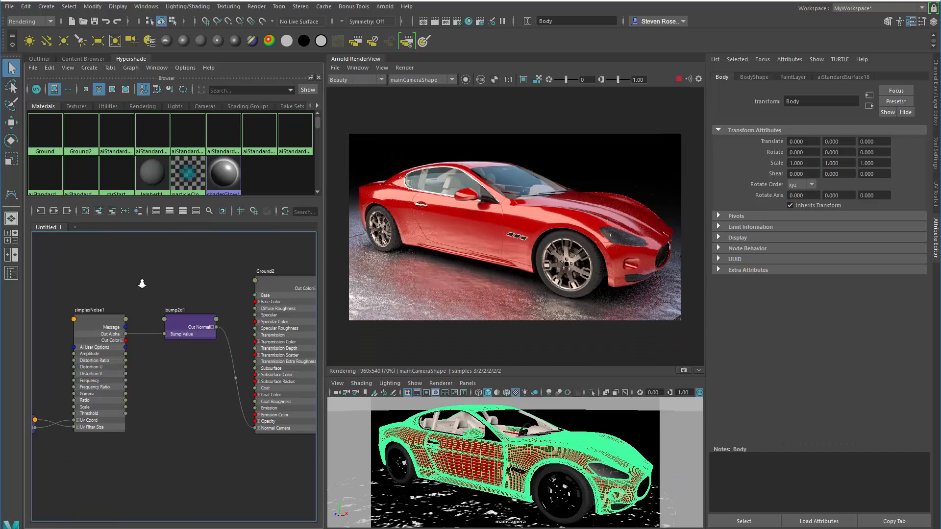
Step: Set the Bump Depth of the Ground2 material's bump2d1 node to 1.386
scroll(155, 286, up, 3)
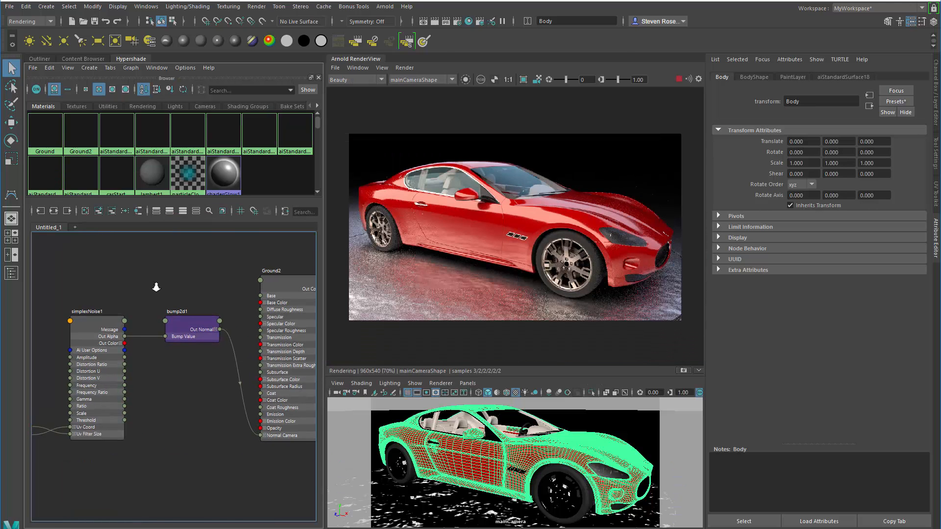
alt+middle_drag(159, 296, 233, 273)
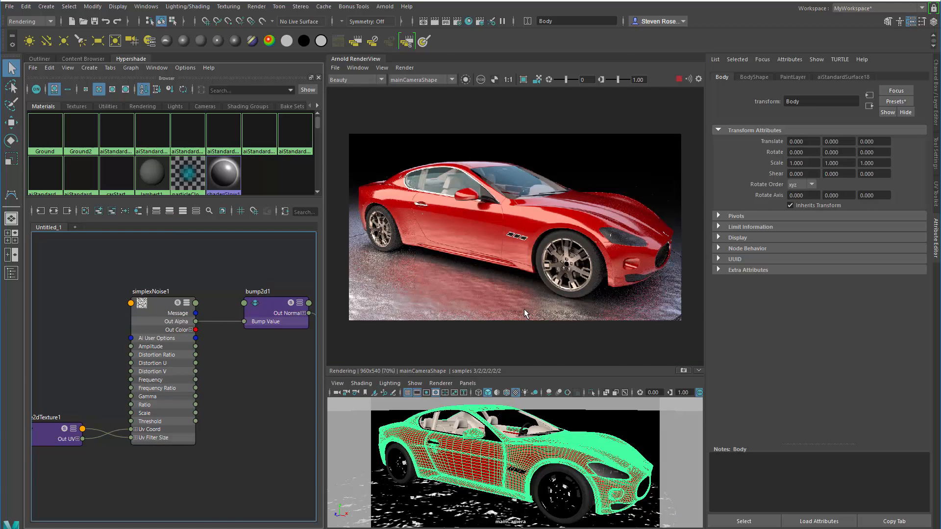
key(a)
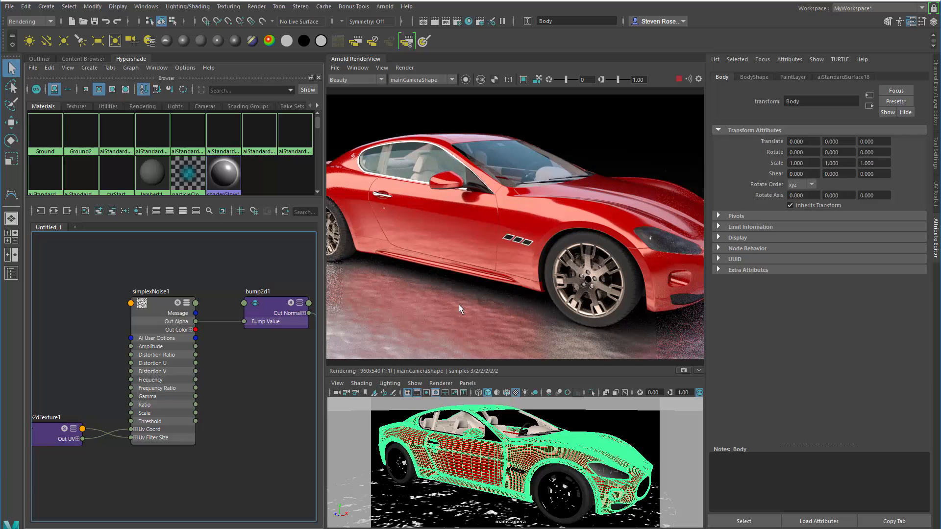
middle_drag(207, 353, 201, 353)
click(266, 304)
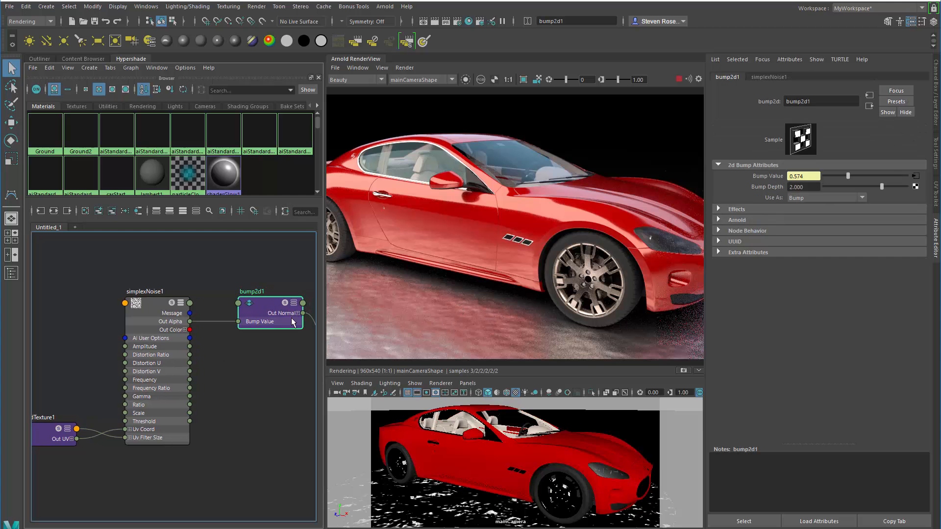
drag(875, 184, 877, 186)
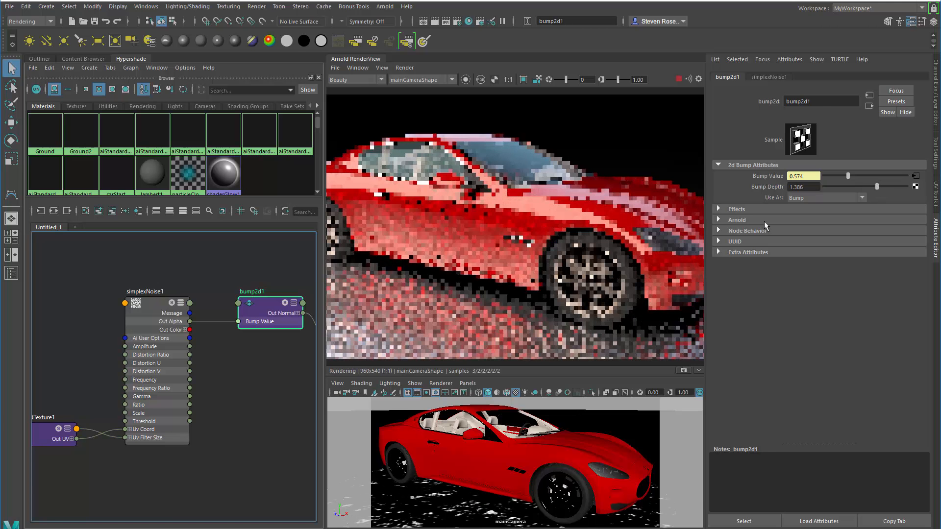
Step: Render the simplexNoise1 texture in isolation, and switch the isolated render to the Platform
click(155, 304)
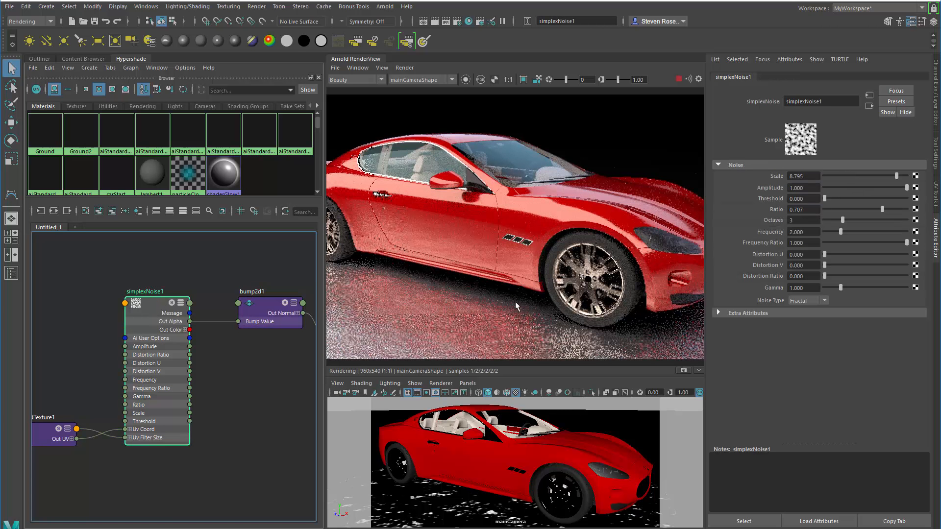
click(466, 80)
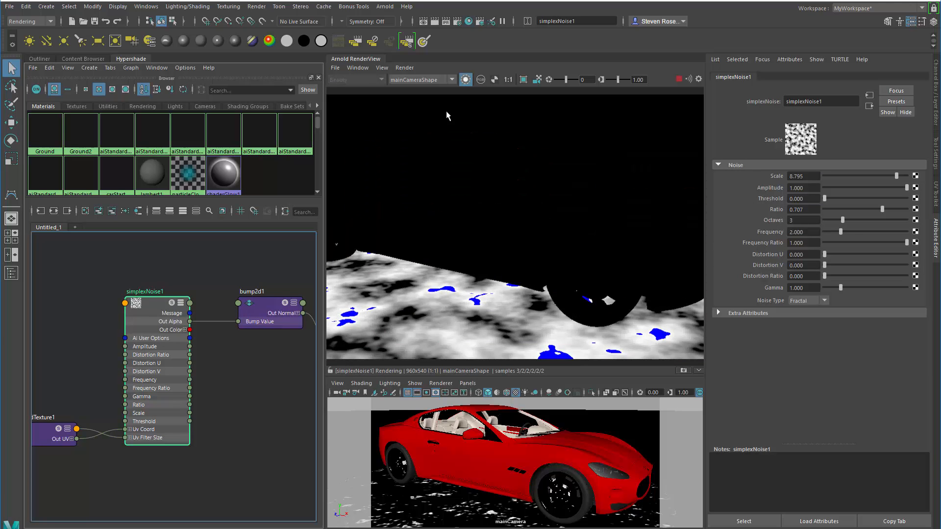
click(466, 495)
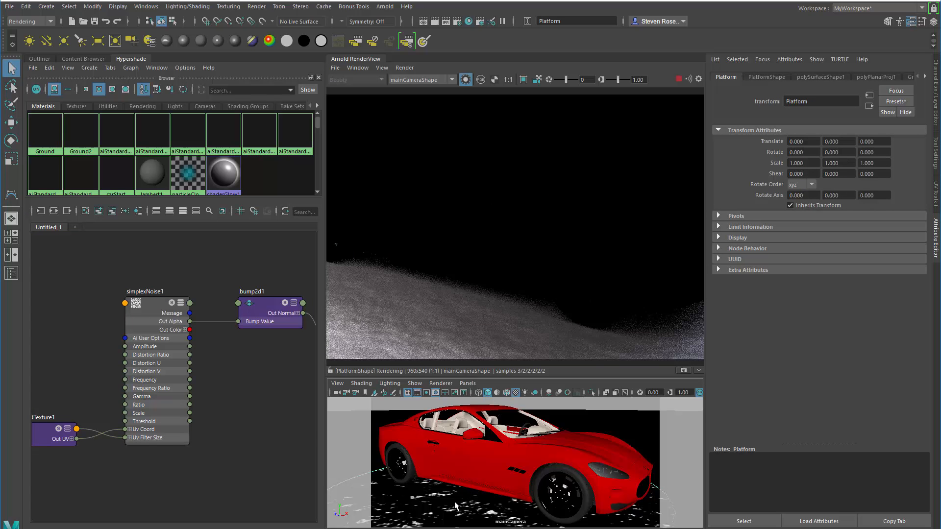
click(454, 501)
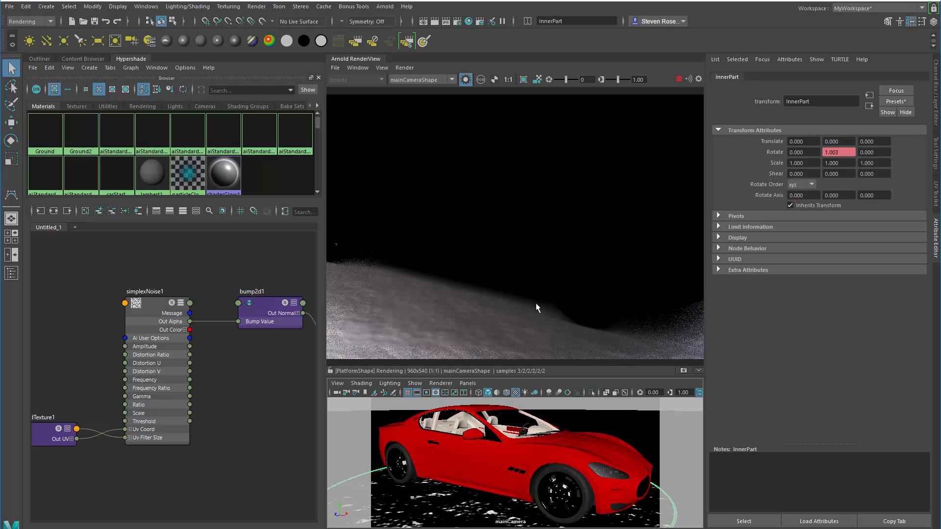
alt+middle_drag(466, 301, 491, 280)
scroll(481, 272, down, 1)
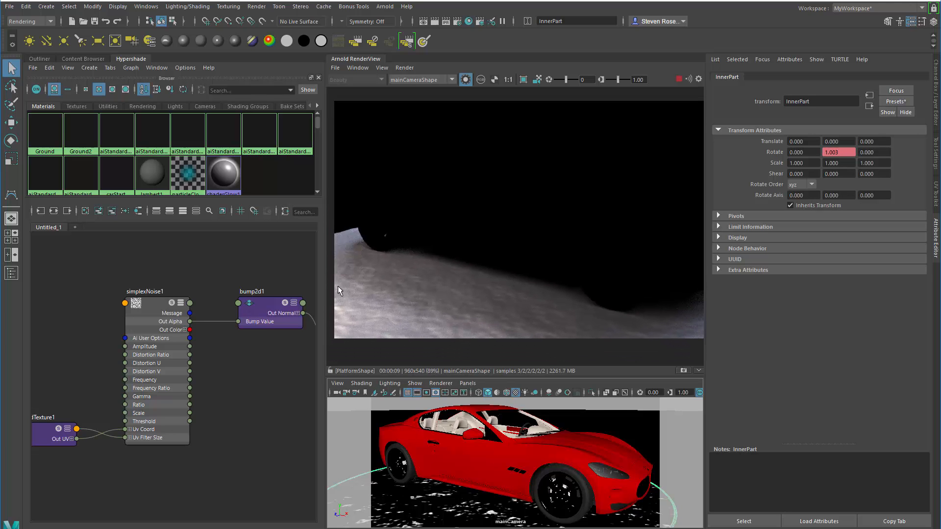
Step: Render simplexNoise1 in isolation and set its Scale to 8.193, Amplitude 0.952, Ratio 0.639, Octaves 4 and Frequency 4.337
click(153, 307)
scroll(163, 358, up, 2)
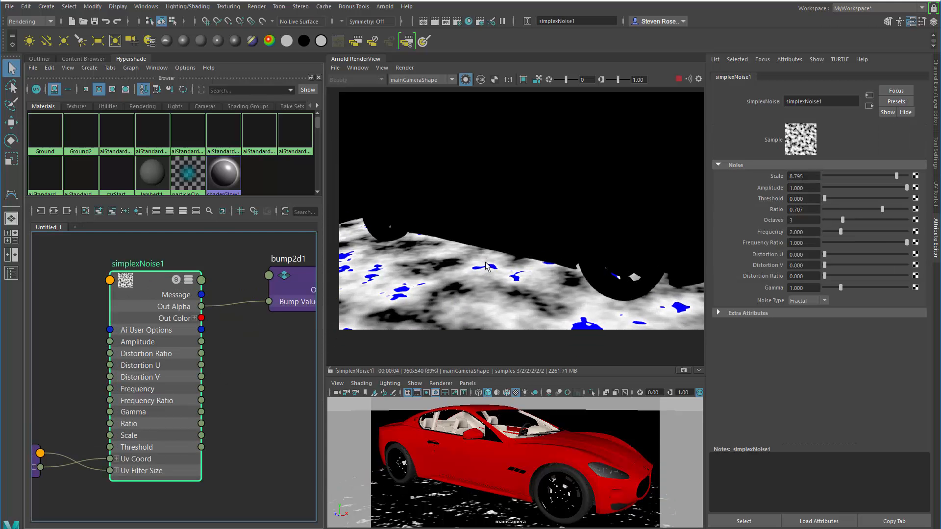
alt+drag(478, 447, 510, 449)
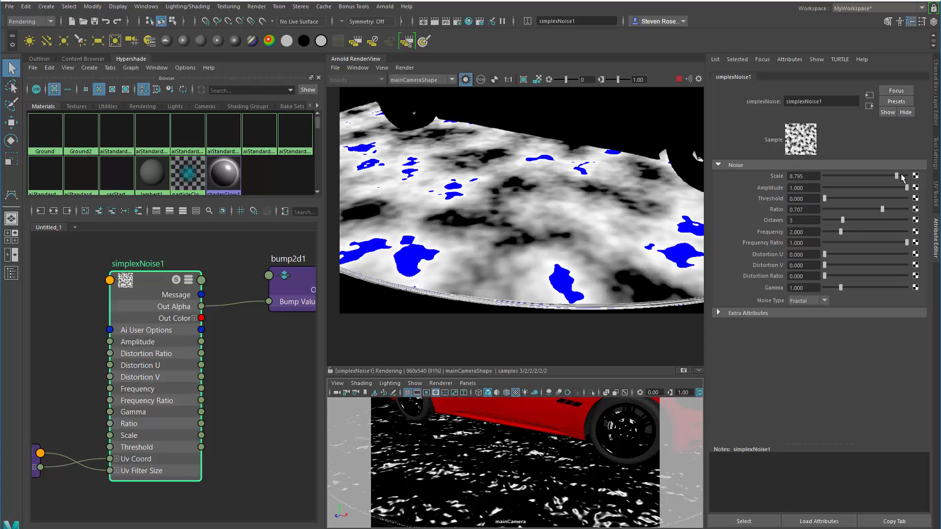
drag(897, 175, 860, 230)
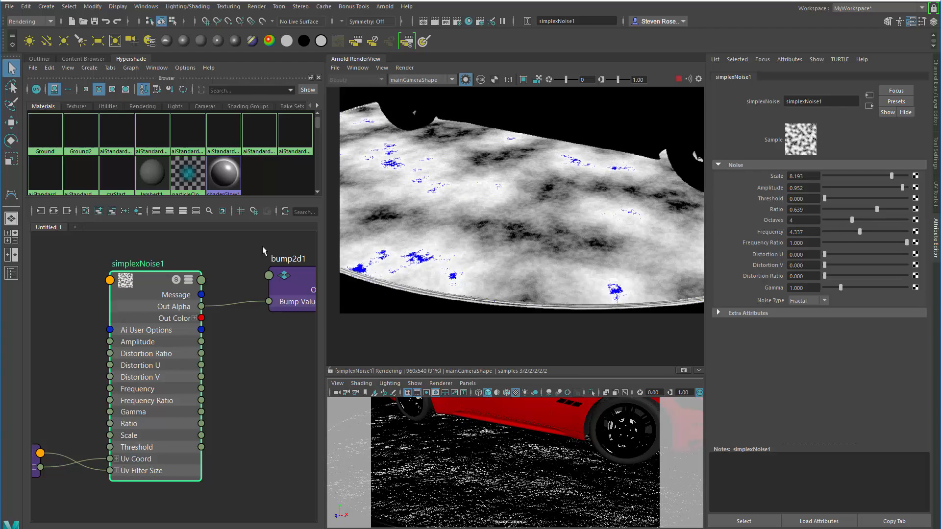
Step: Switch the isolated render from the noise texture to the Platform, and turn isolation off to render the full scene with the car
click(211, 274)
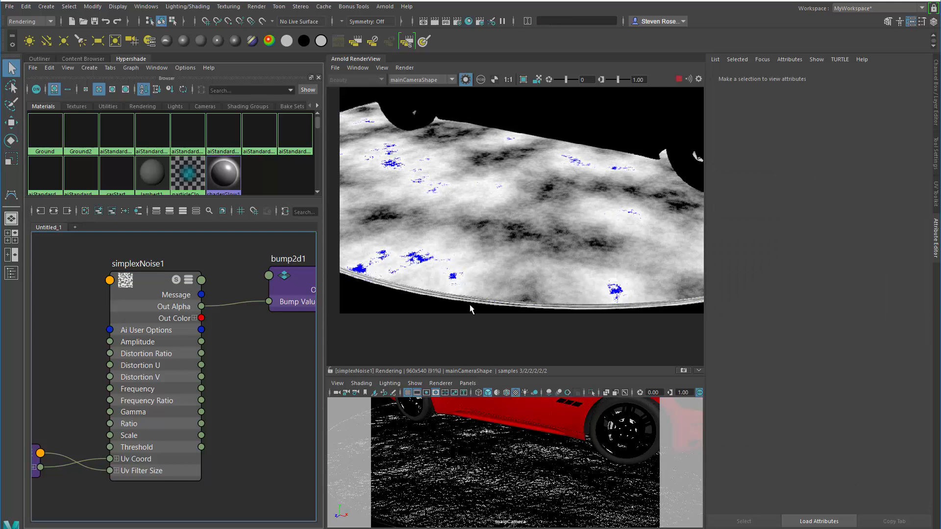
click(516, 471)
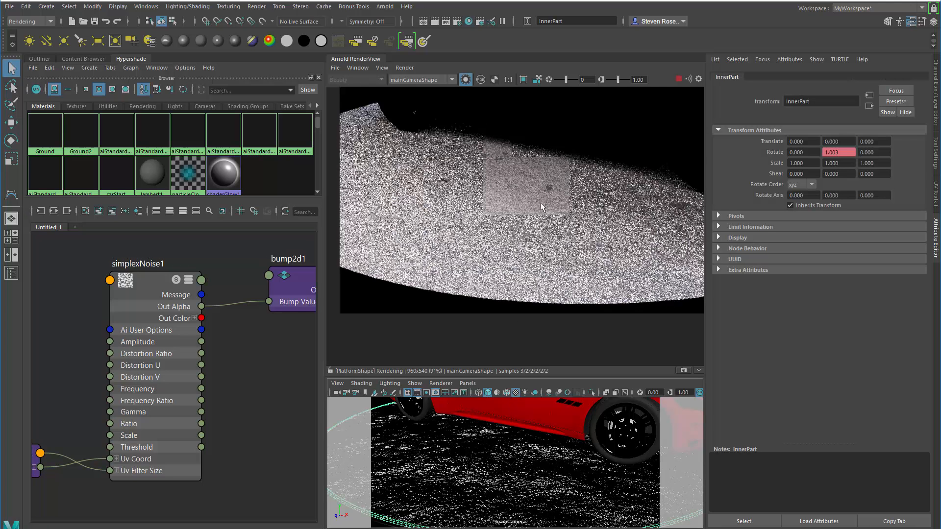
click(469, 80)
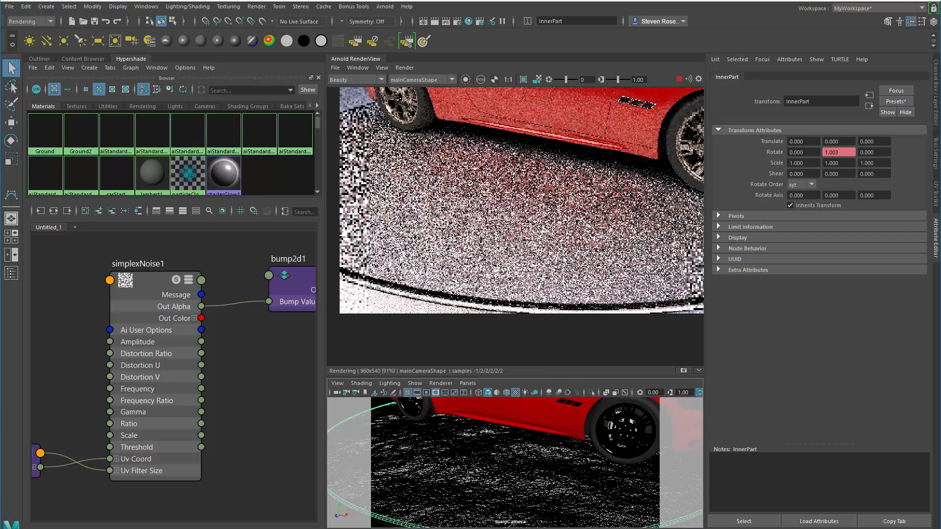
scroll(563, 259, down, 3)
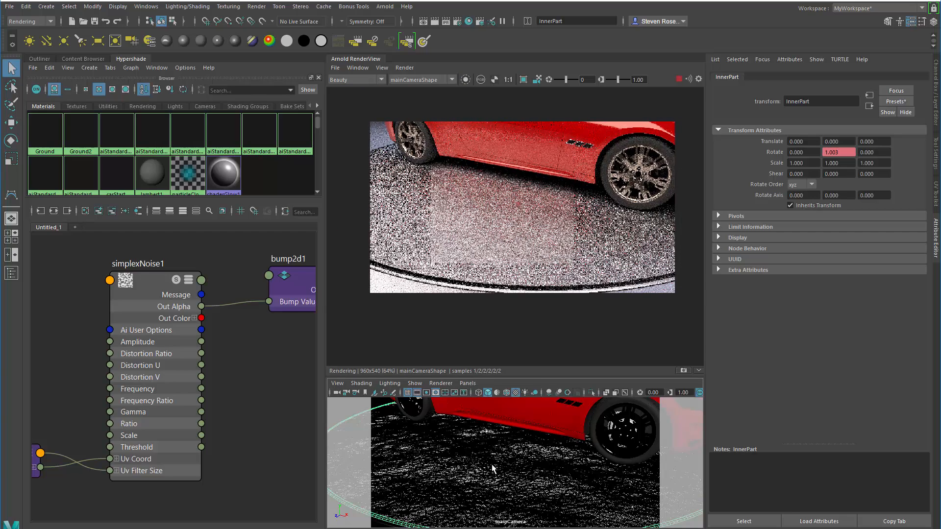
scroll(492, 463, down, 3)
mouse_move(498, 462)
alt+mouse_down()
mouse_move(485, 466)
mouse_move(487, 448)
mouse_move(498, 457)
alt+mouse_up()
scroll(493, 462, up, 4)
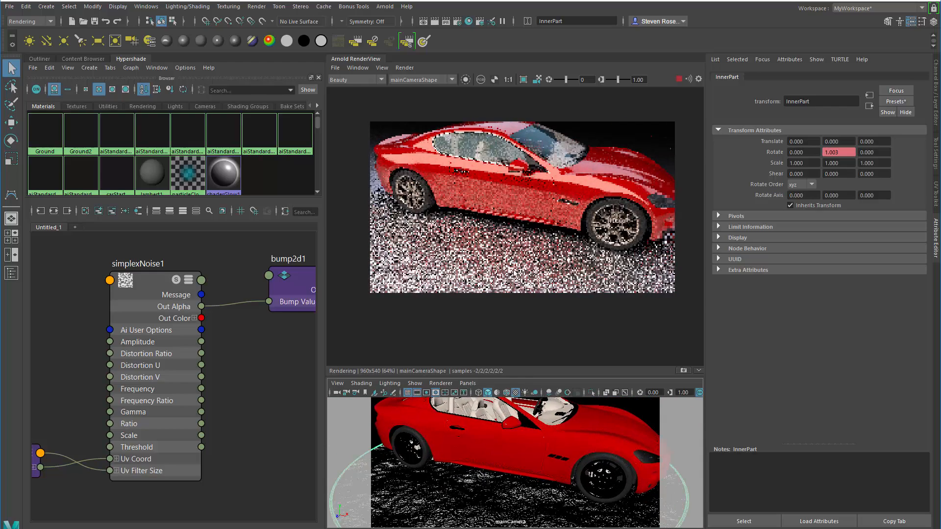